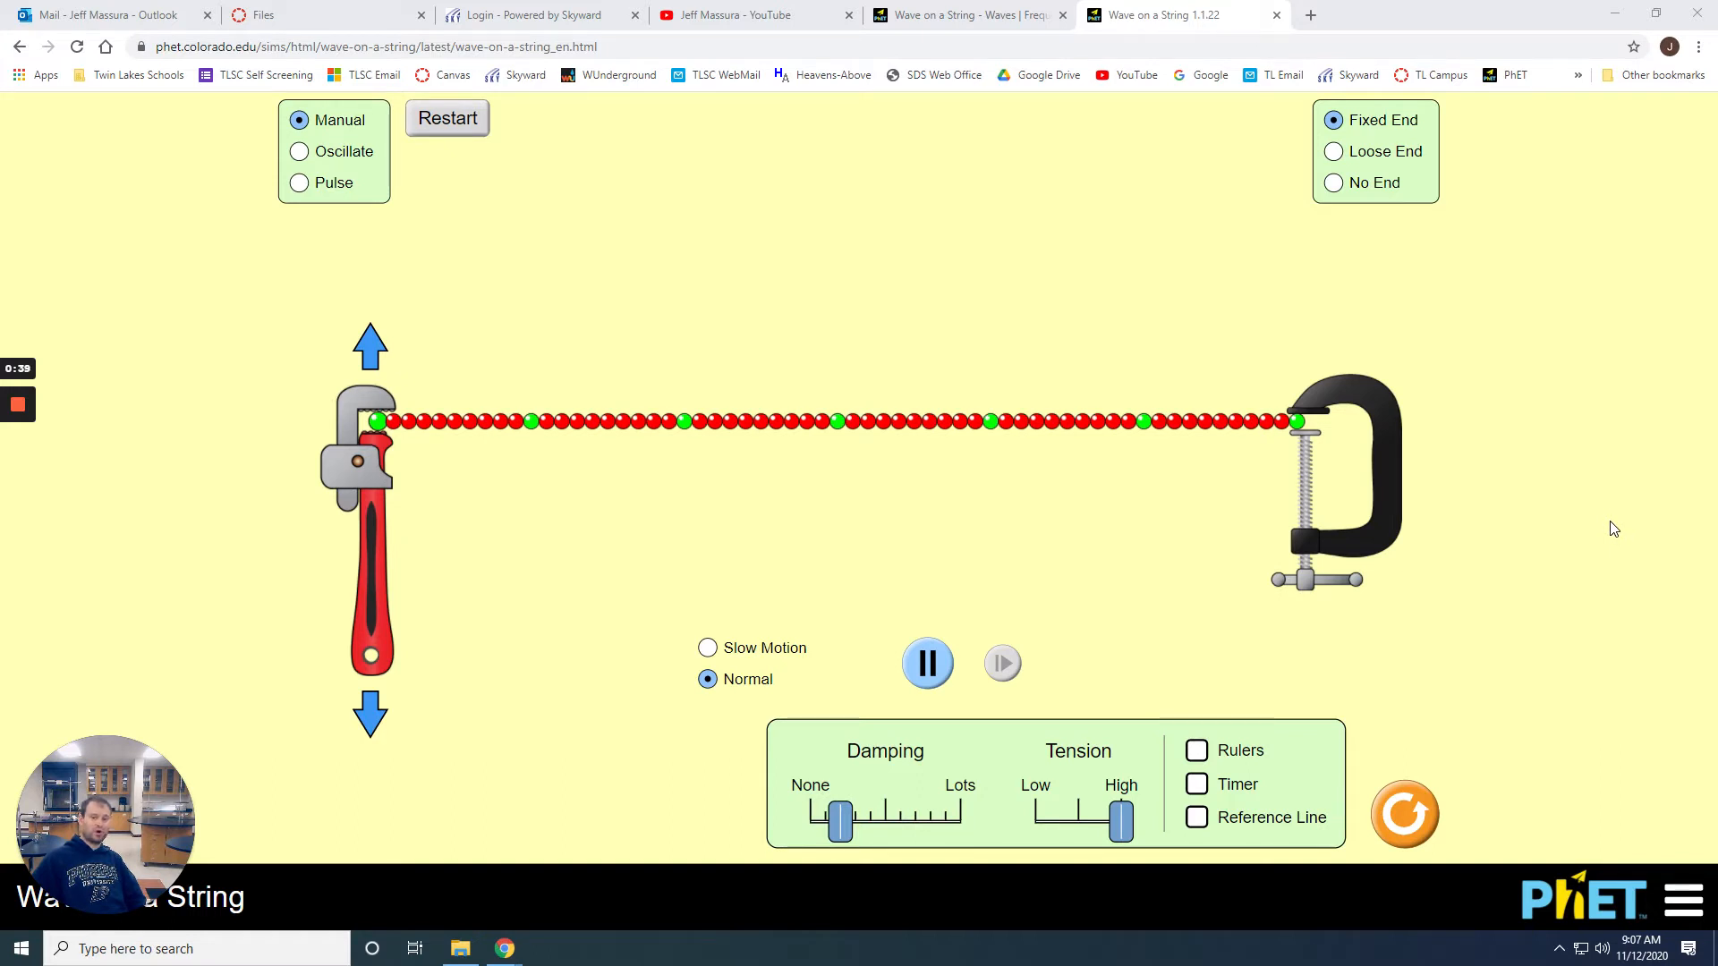
Set up an oscillating wave on a string with no end, zero damping and slow-motion playback.
{"action": "left_click", "coordinate": [1335, 185]}
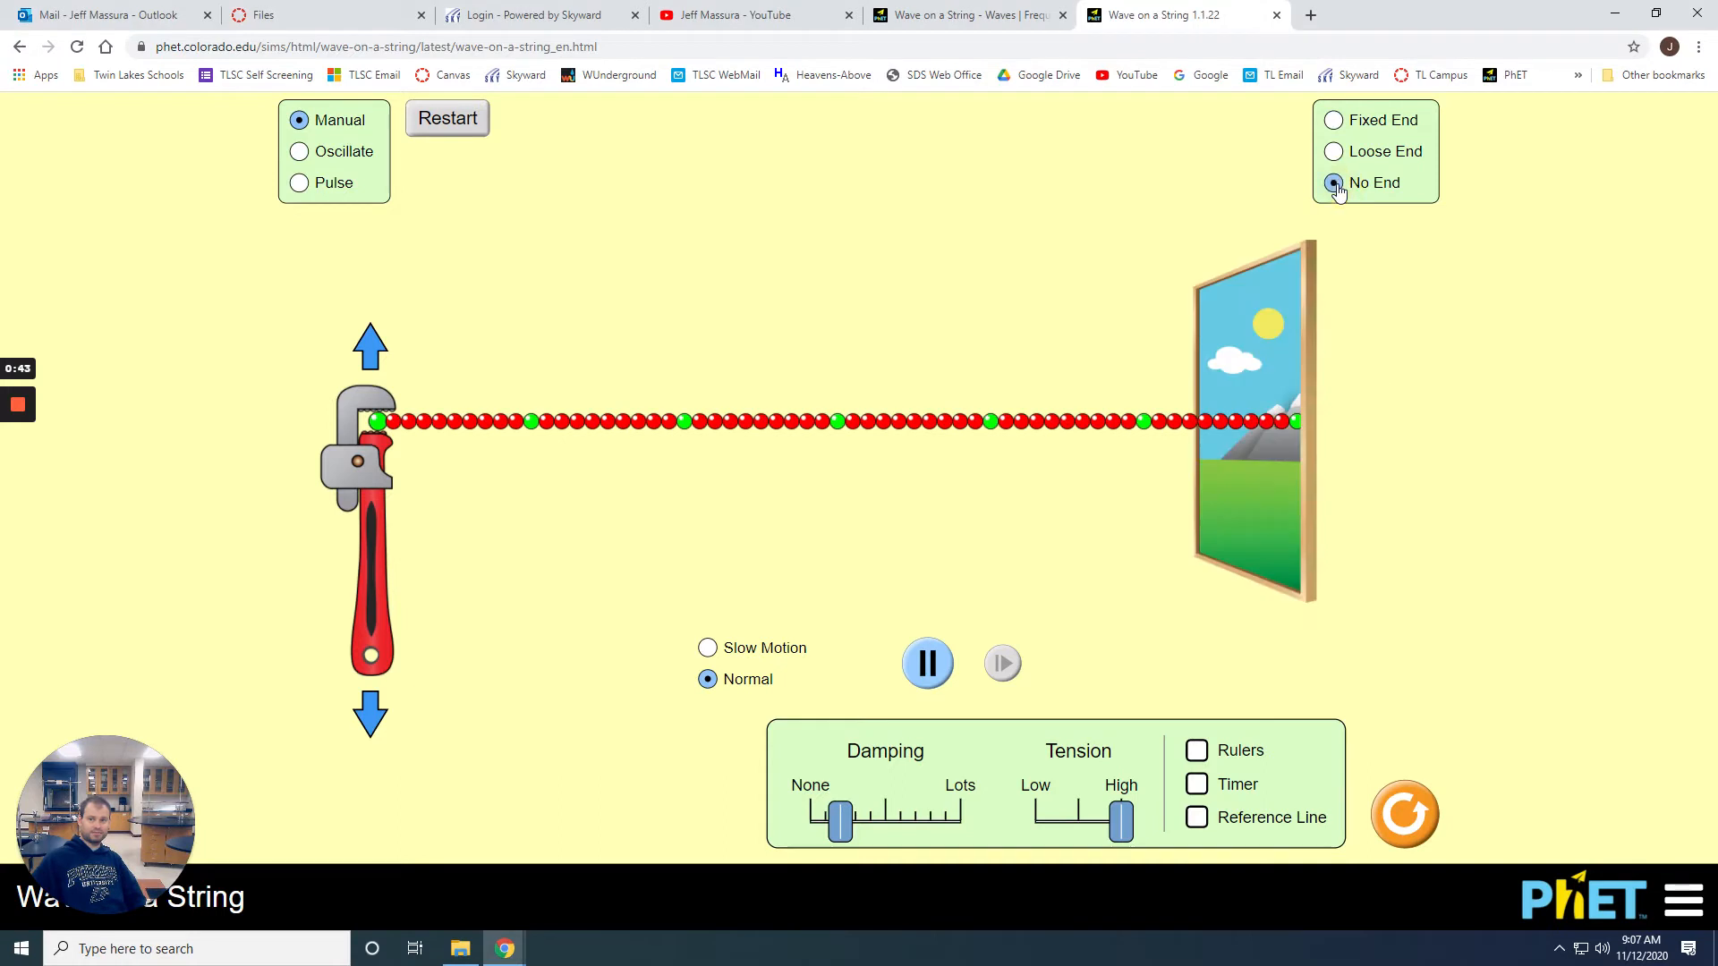
{"action": "left_click", "coordinate": [299, 153]}
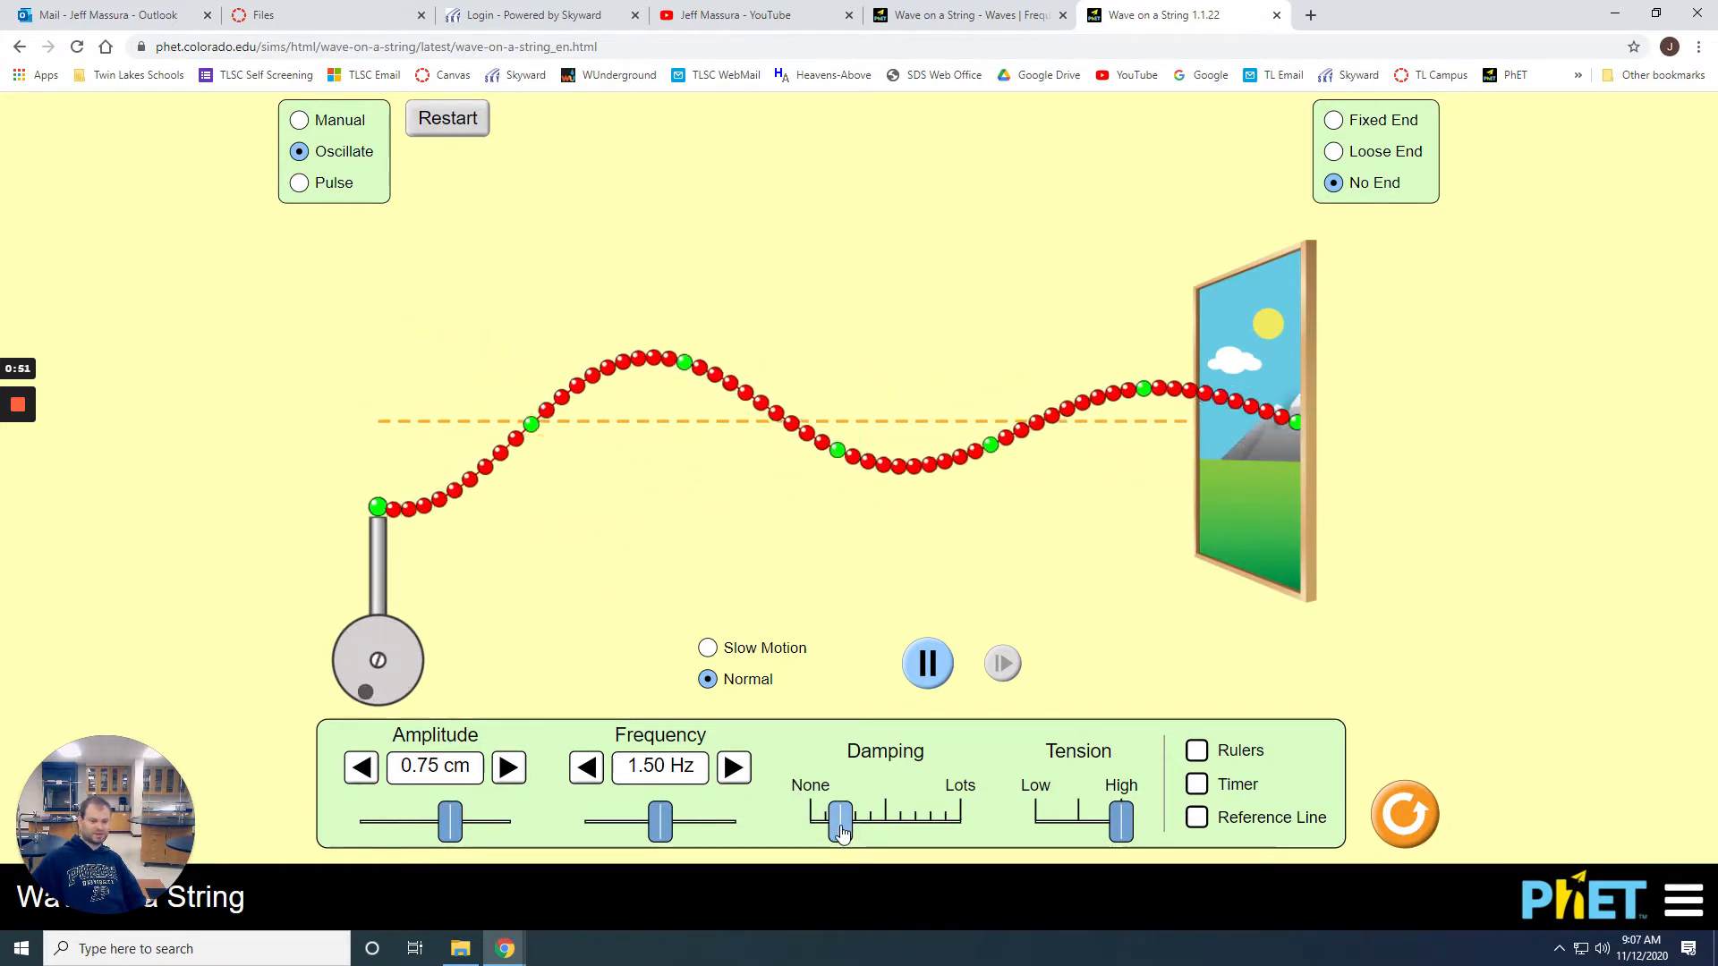
{"action": "left_click_drag", "start_coordinate": [841, 831], "coordinate": [811, 832]}
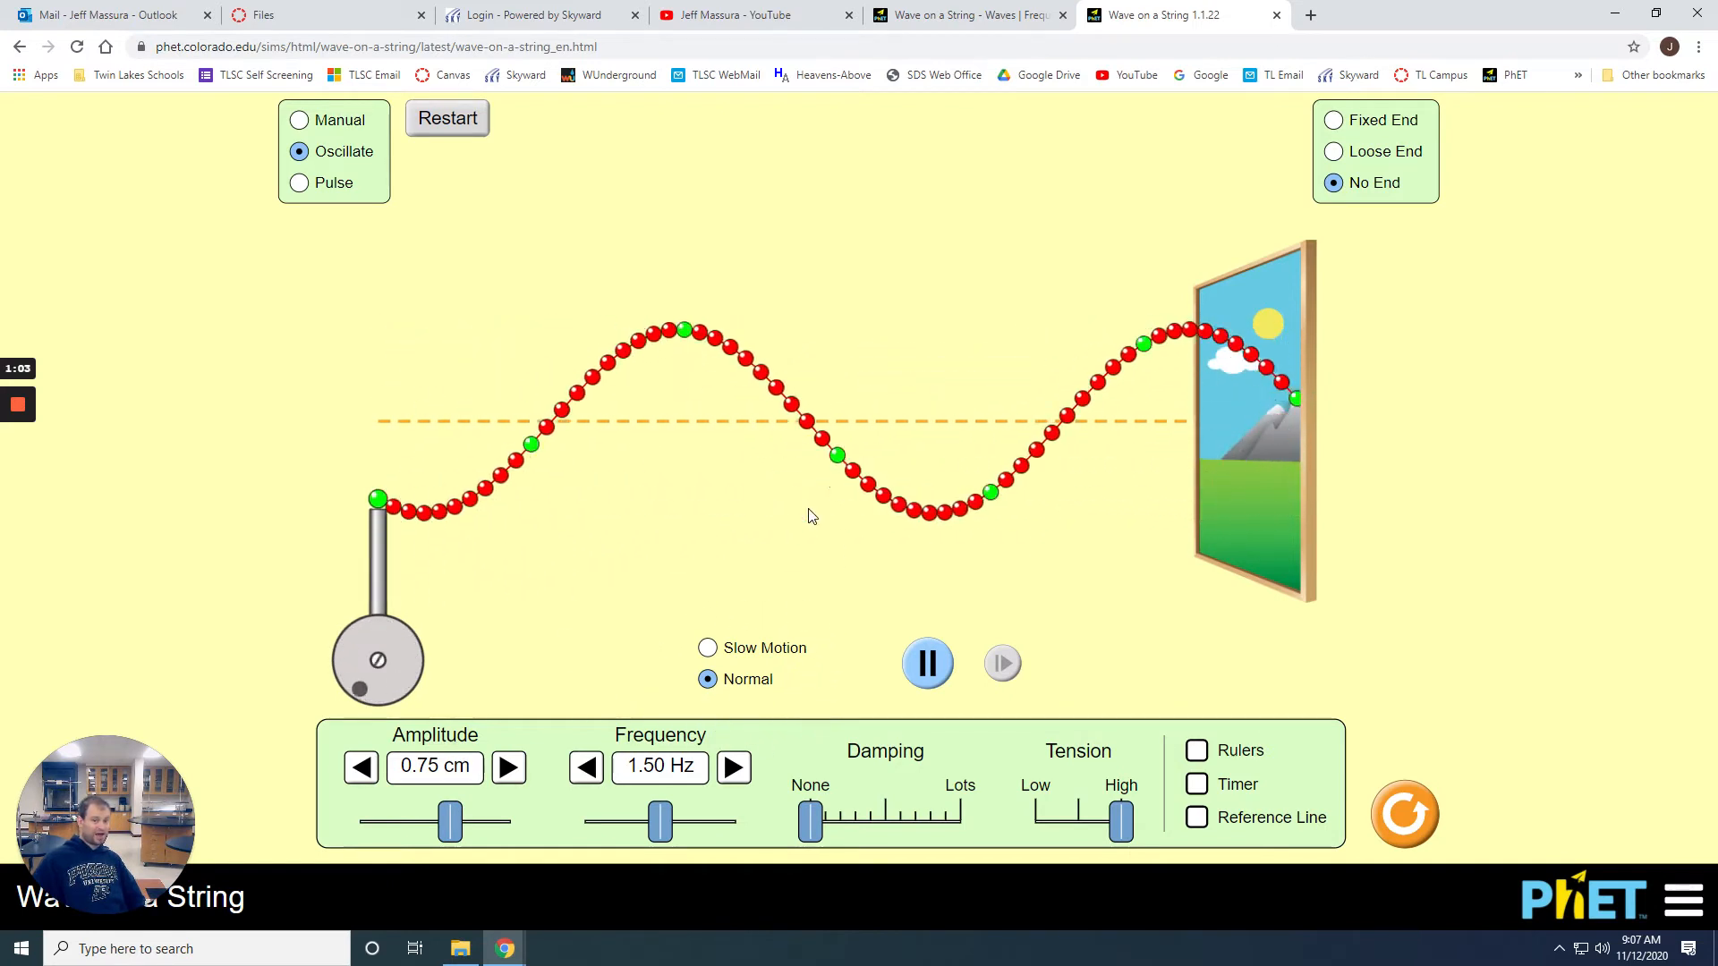
{"action": "left_click", "coordinate": [708, 650]}
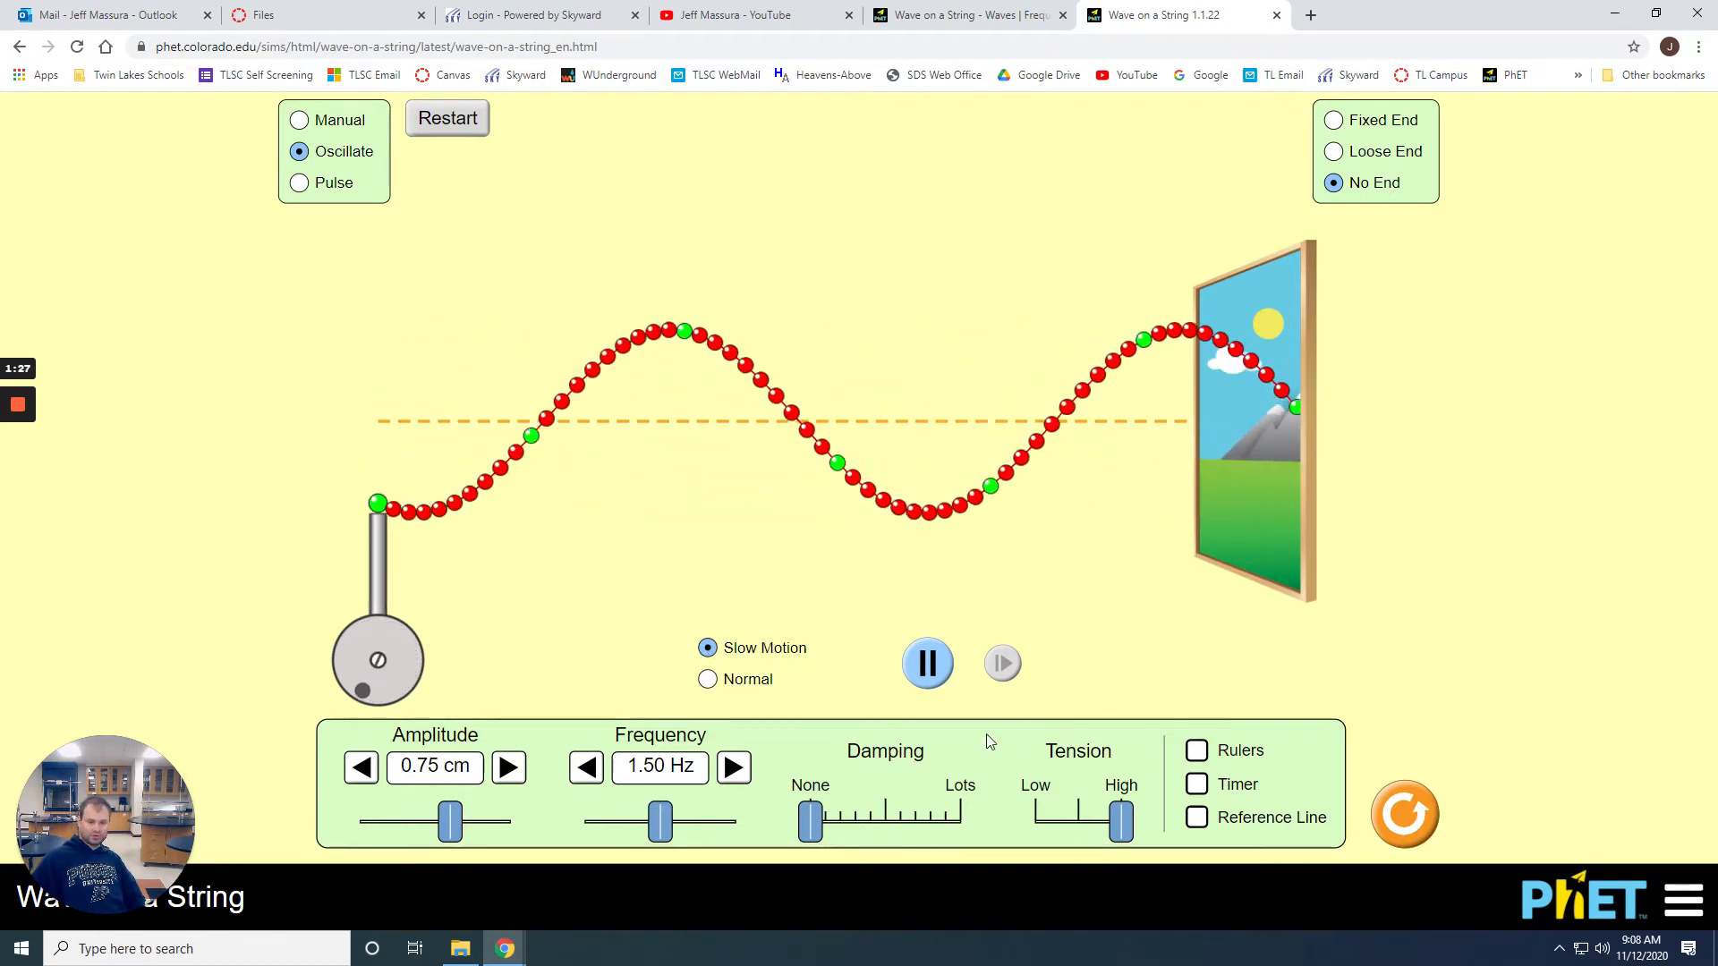
Show the rulers and move the vertical one beside the oscillator and the horizontal one above the wave.
{"action": "left_click", "coordinate": [1197, 752]}
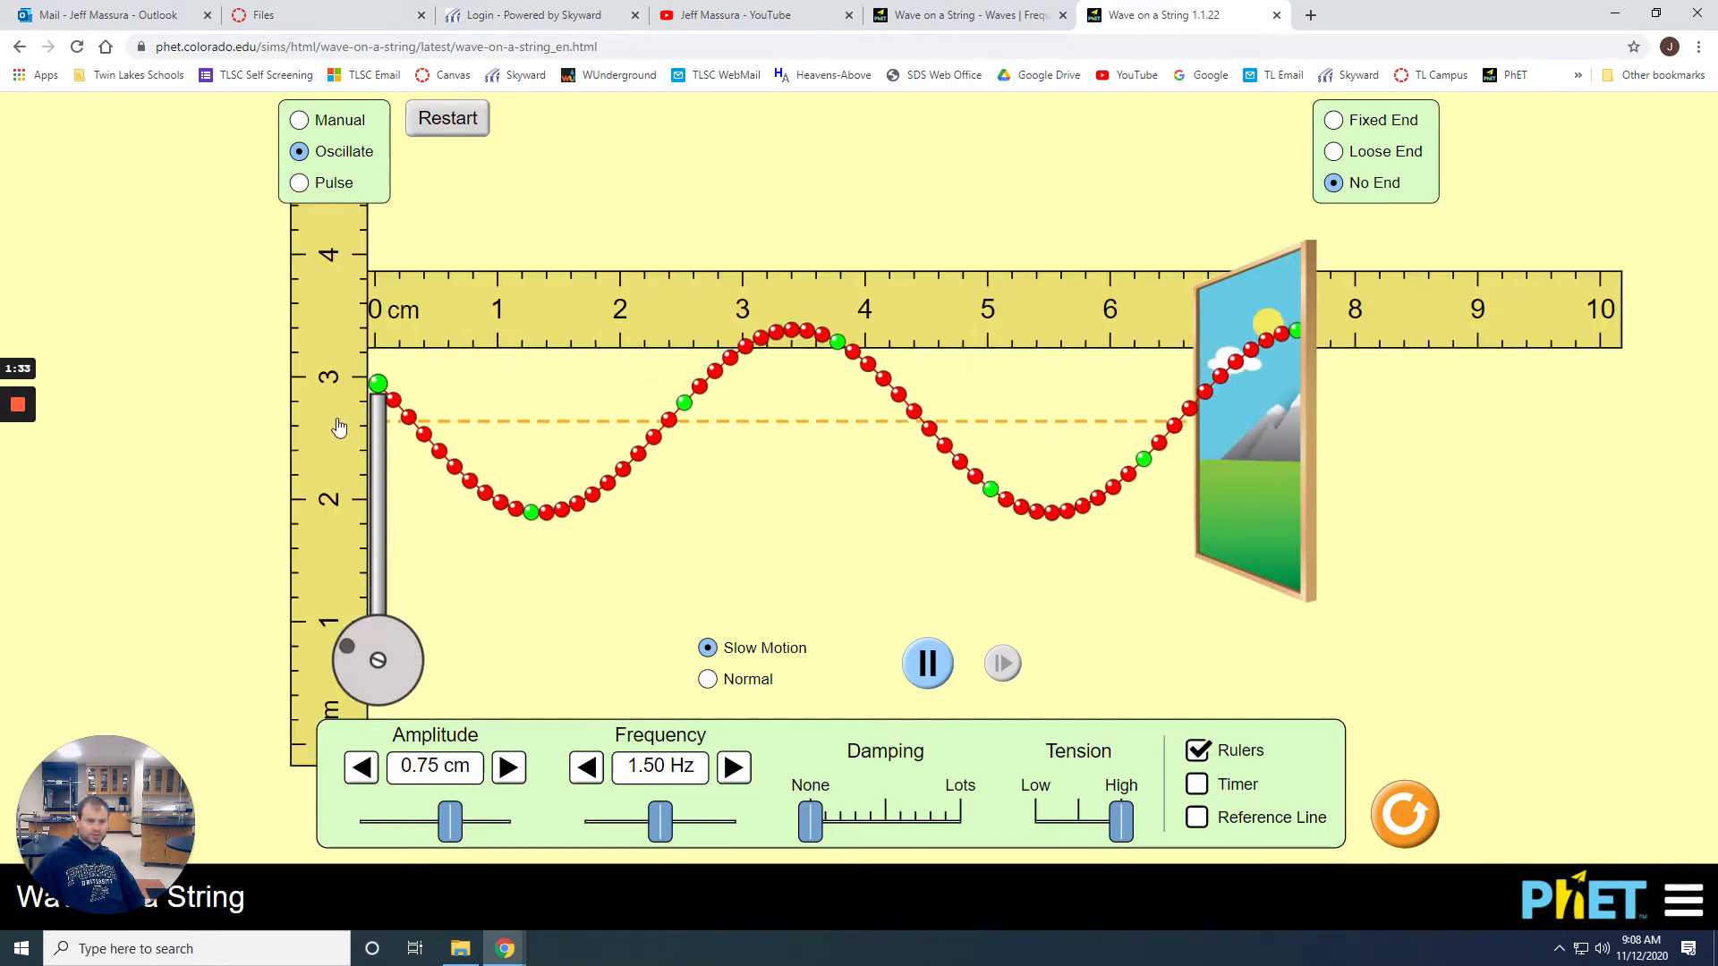
{"action": "left_click_drag", "start_coordinate": [339, 428], "coordinate": [288, 441]}
{"action": "left_click_drag", "start_coordinate": [858, 309], "coordinate": [932, 267]}
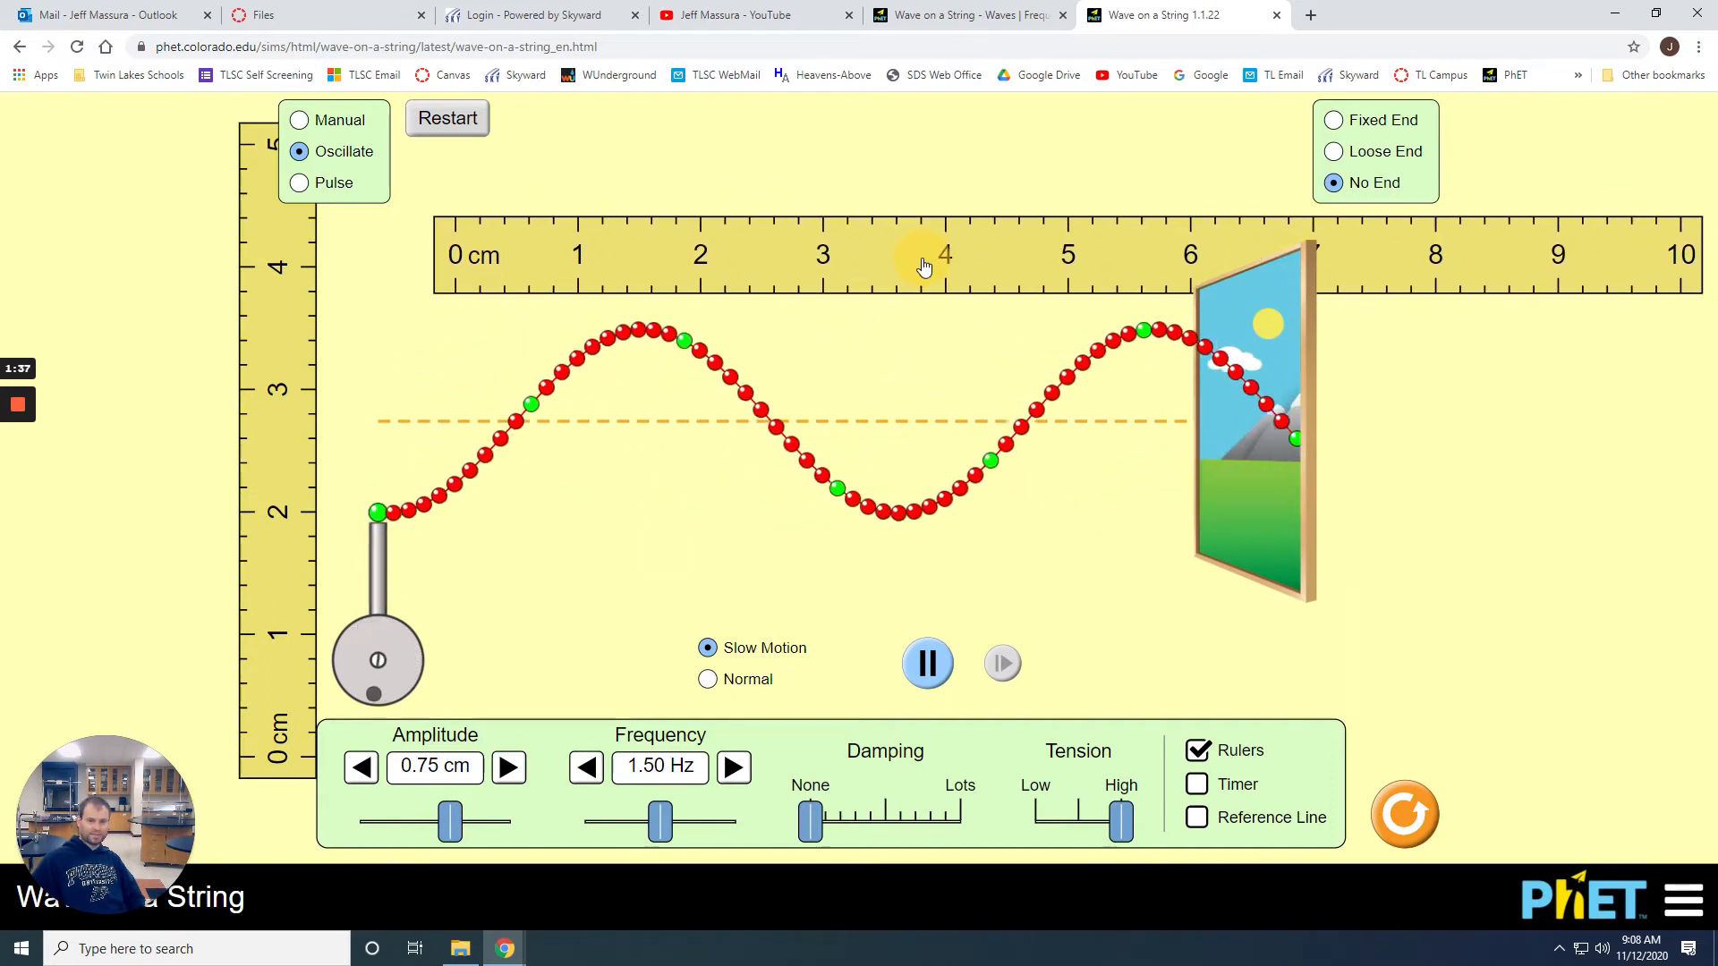
Pause the wave, measure its wavelength by aligning the horizontal ruler's zero with the first crest, and move the ruler back above the wave.
{"action": "left_click", "coordinate": [927, 664]}
{"action": "left_click", "coordinate": [928, 664]}
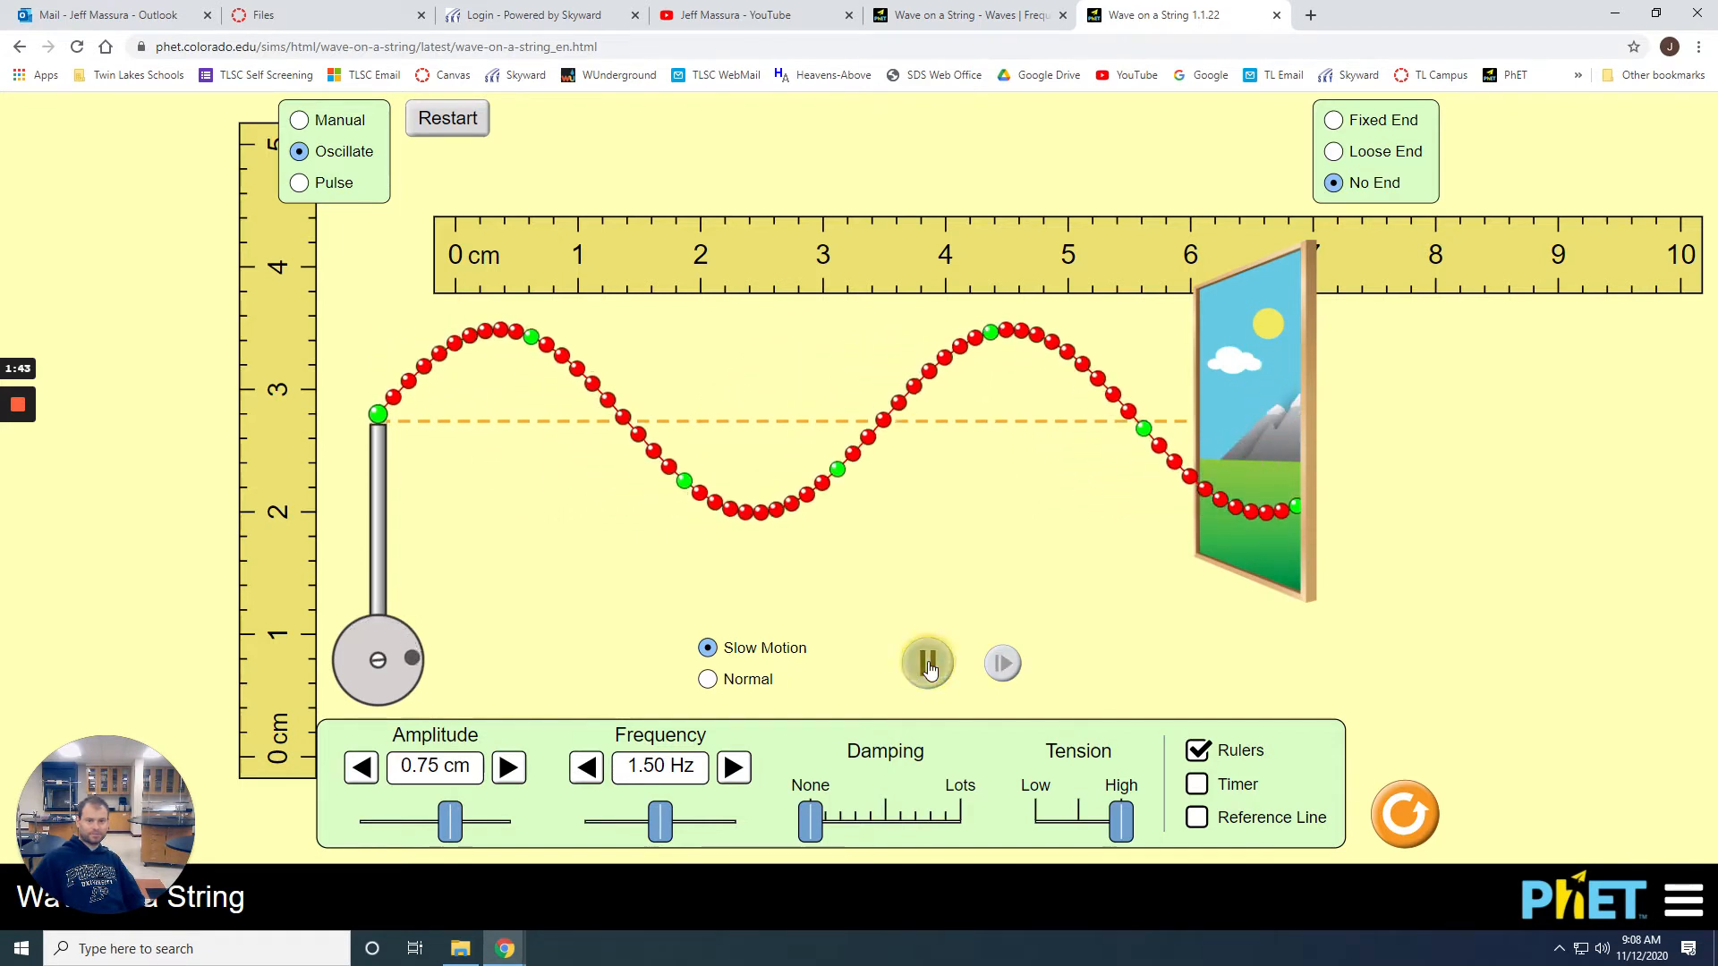
{"action": "left_click", "coordinate": [928, 663]}
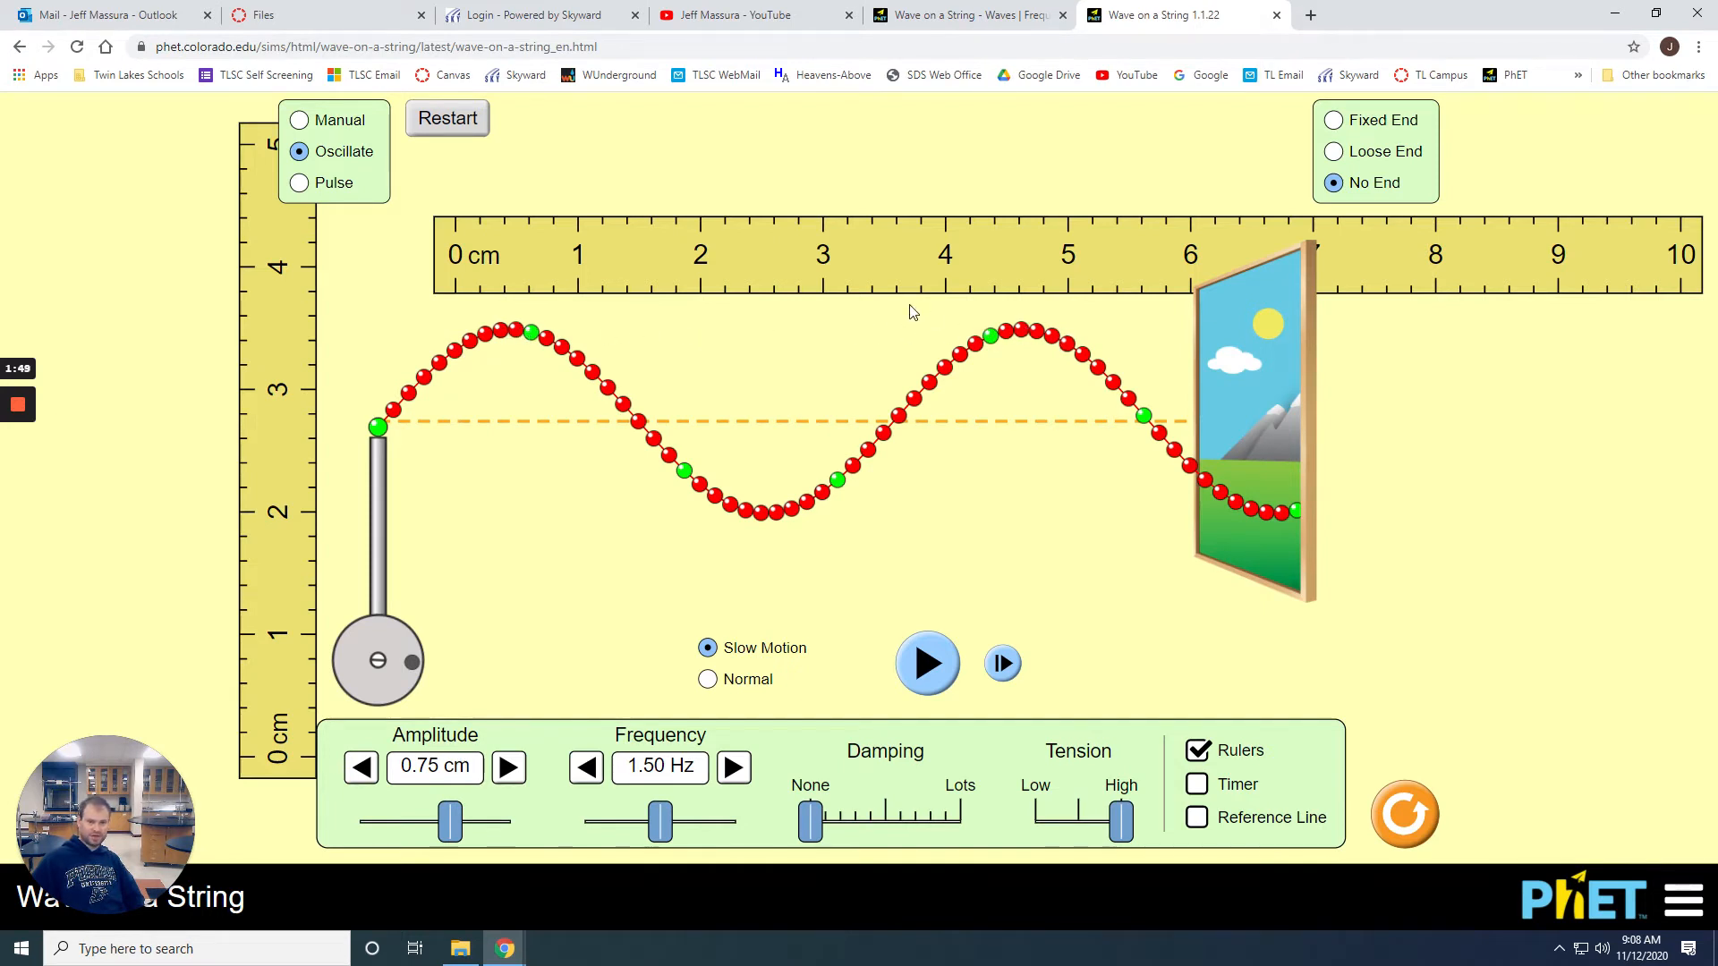
{"action": "left_click_drag", "start_coordinate": [842, 270], "coordinate": [899, 297]}
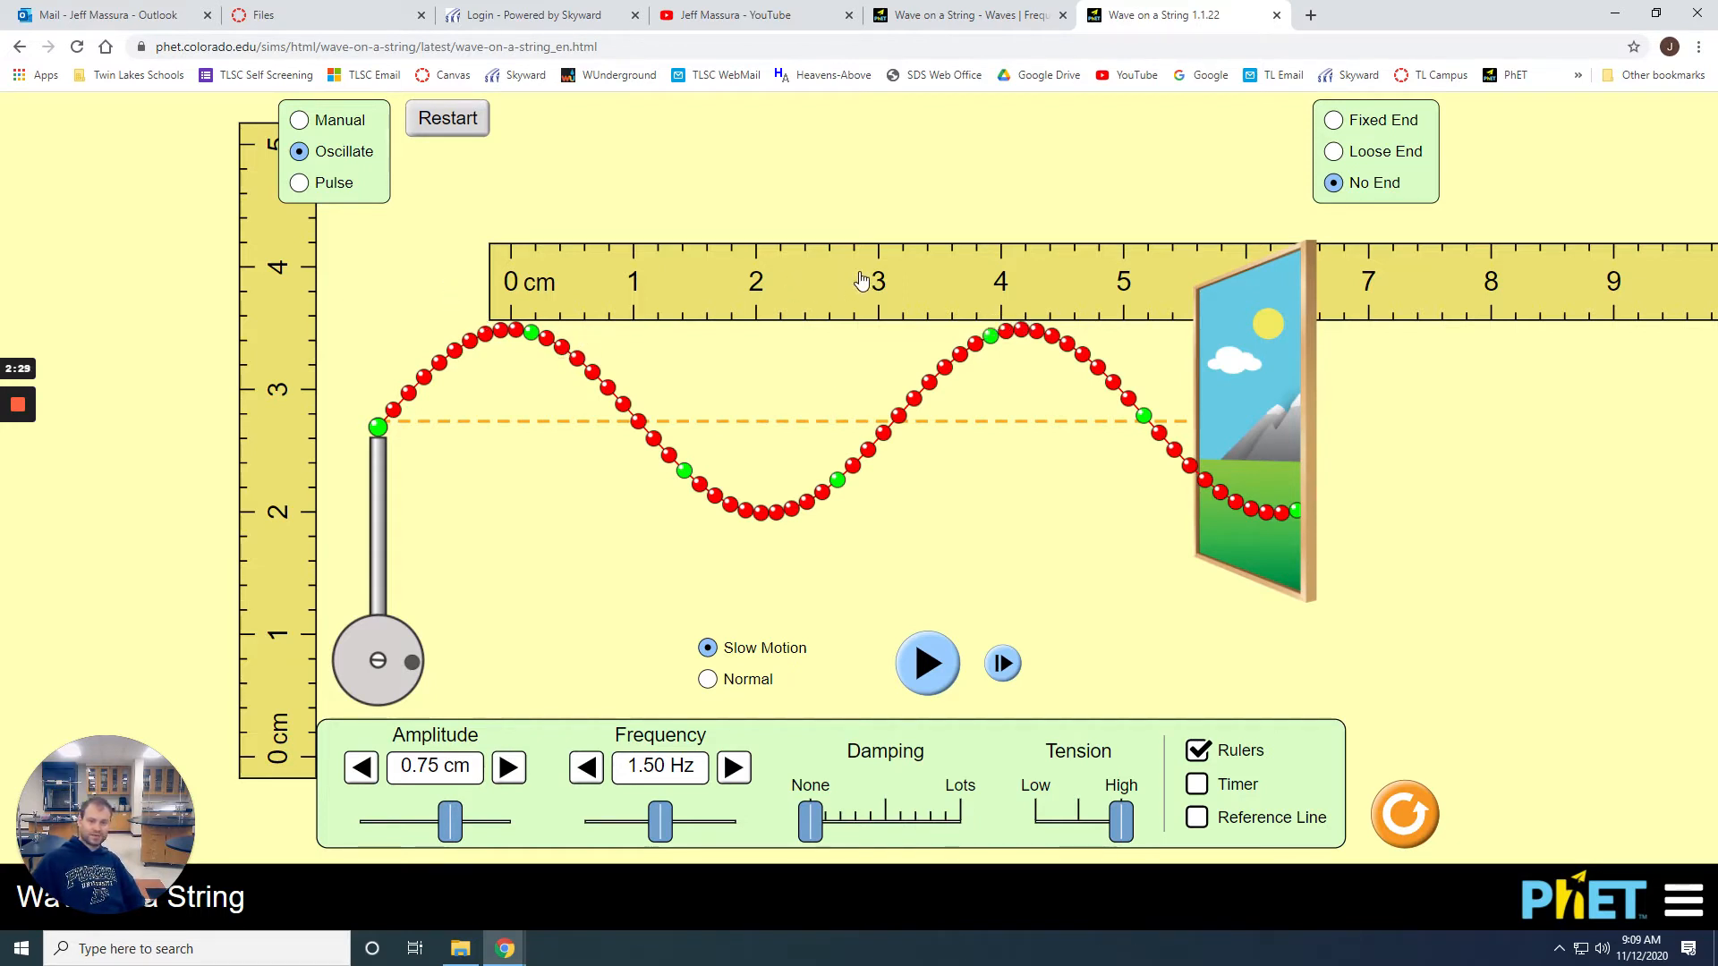
{"action": "left_click_drag", "start_coordinate": [862, 279], "coordinate": [841, 246]}
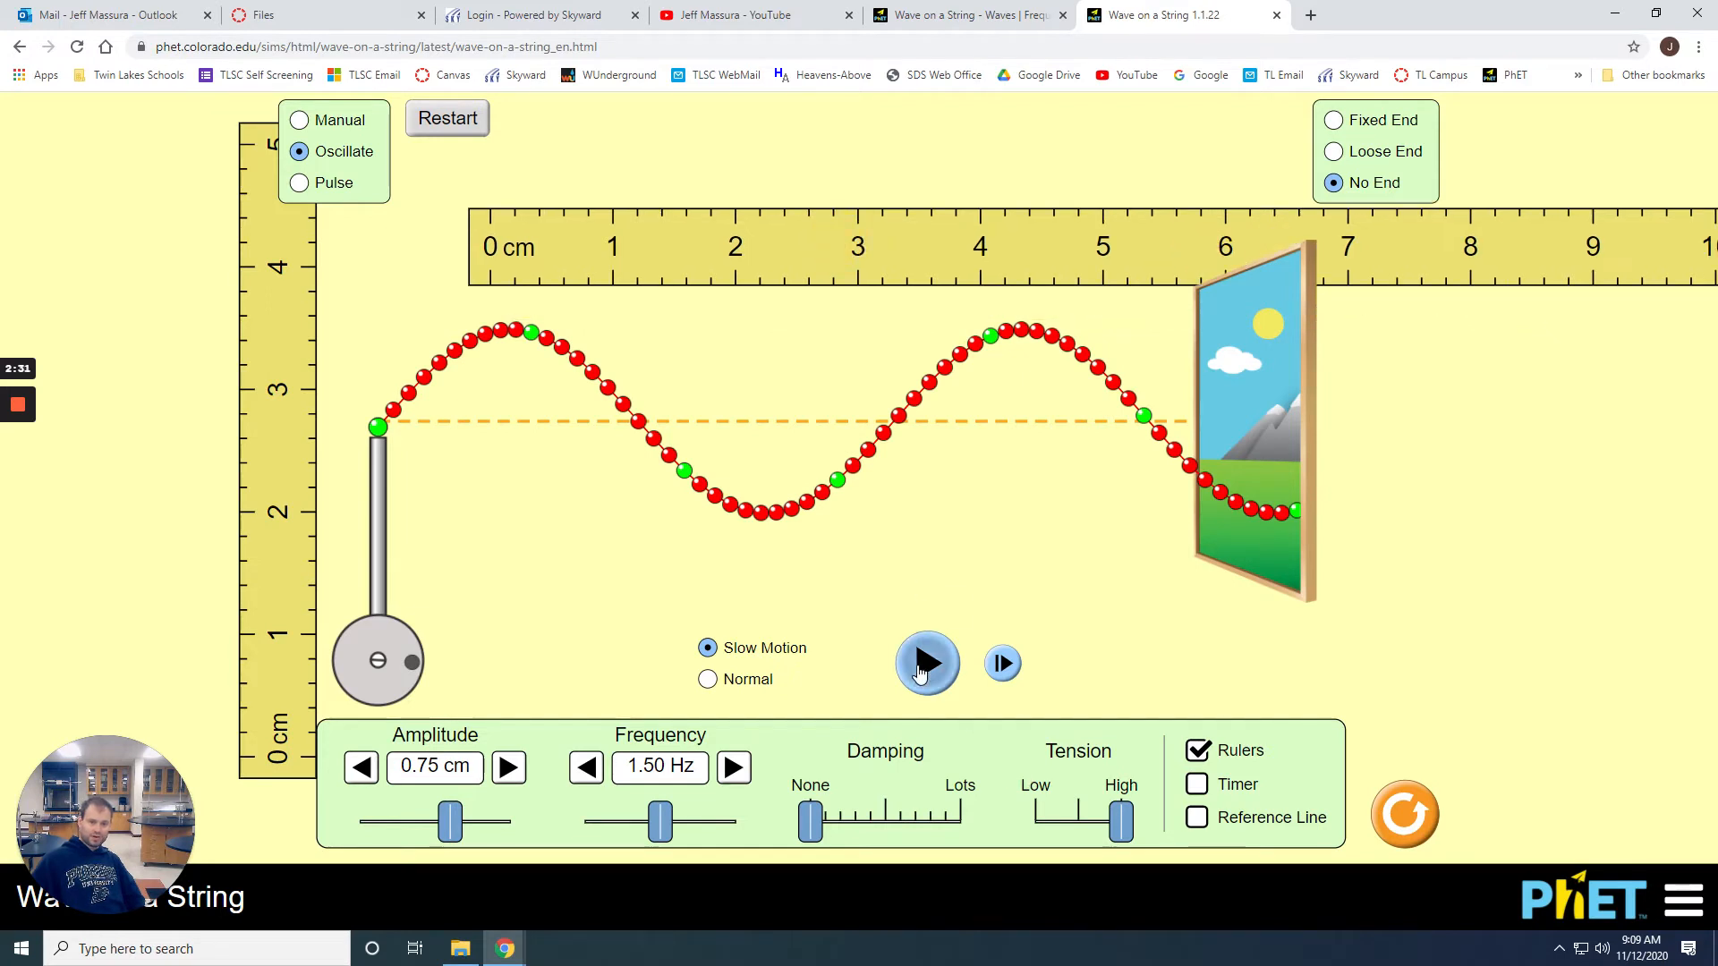
Set the running wave's frequency to 3.00 Hz, and pause it to measure the wavelength with the horizontal ruler's zero at the first crest.
{"action": "left_click", "coordinate": [922, 666]}
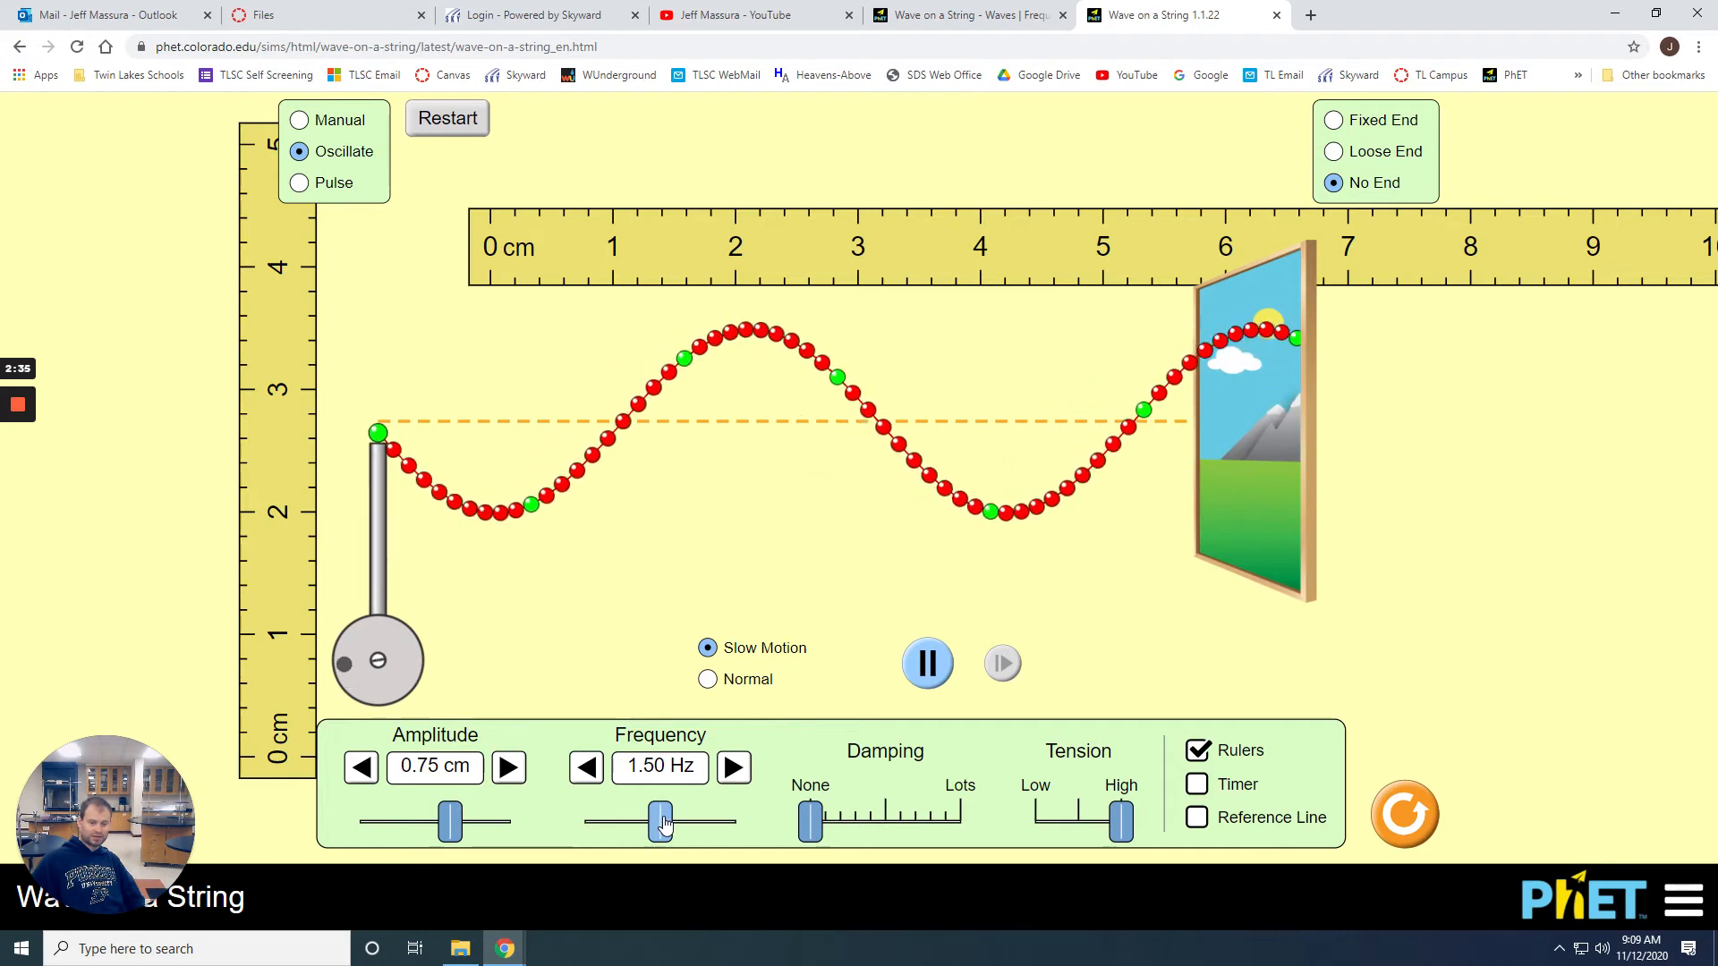
{"action": "left_click_drag", "start_coordinate": [663, 823], "coordinate": [759, 814]}
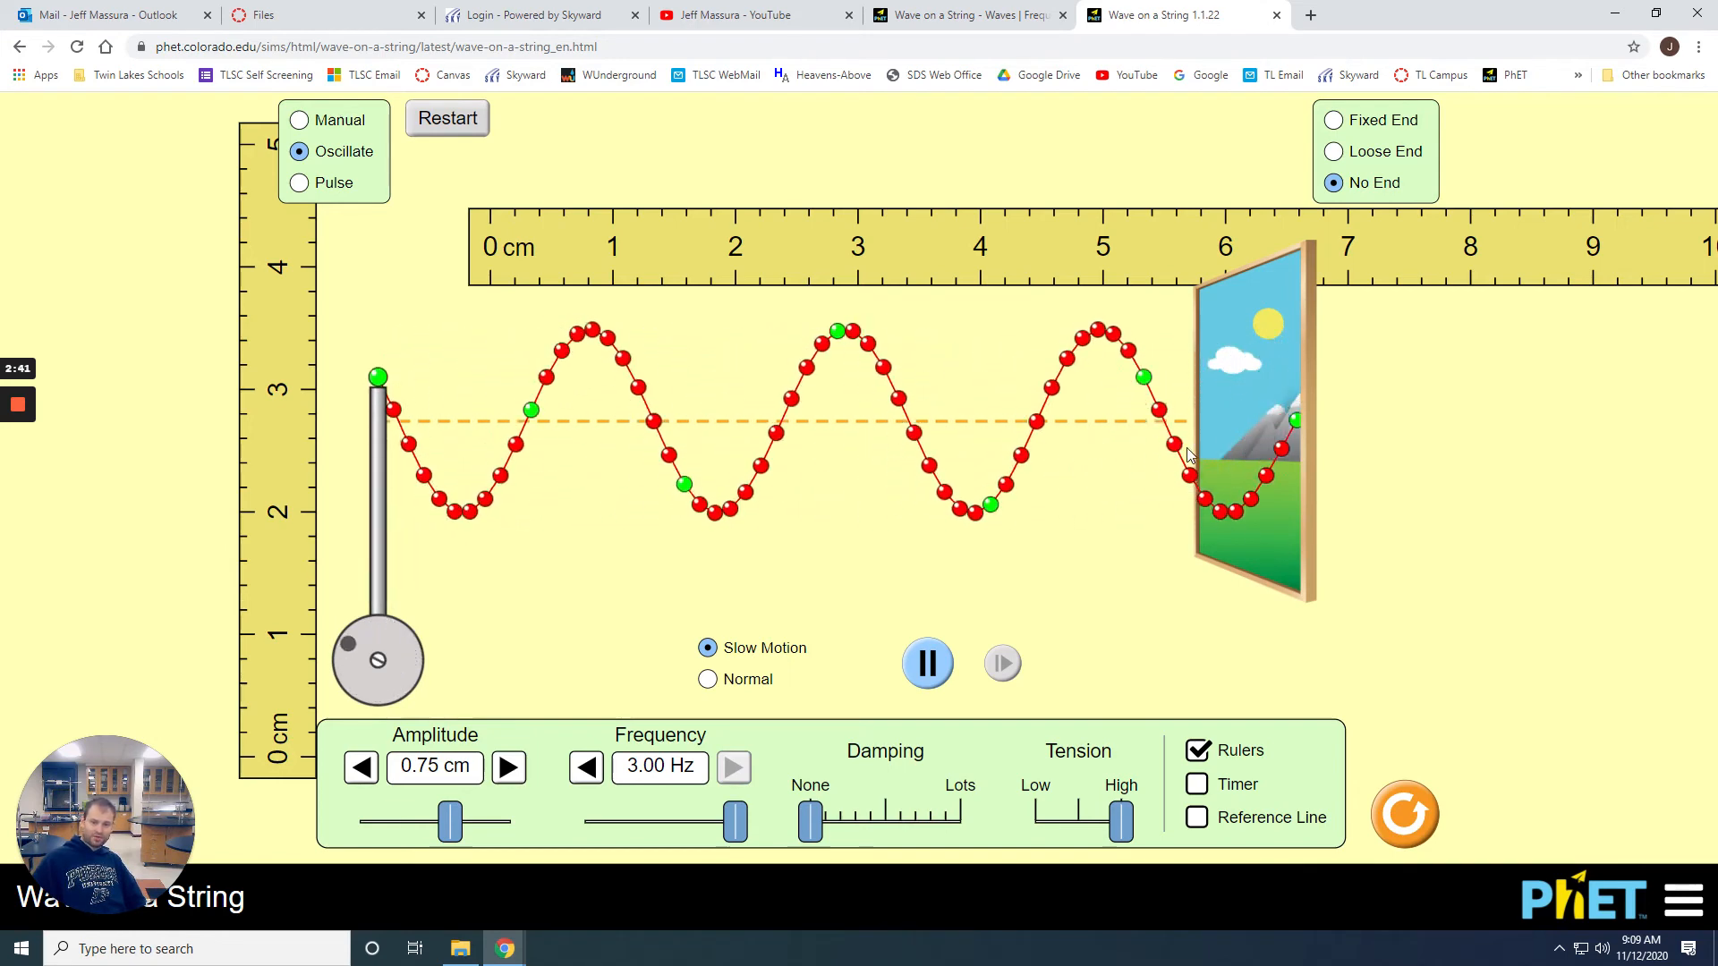
{"action": "left_click", "coordinate": [929, 665]}
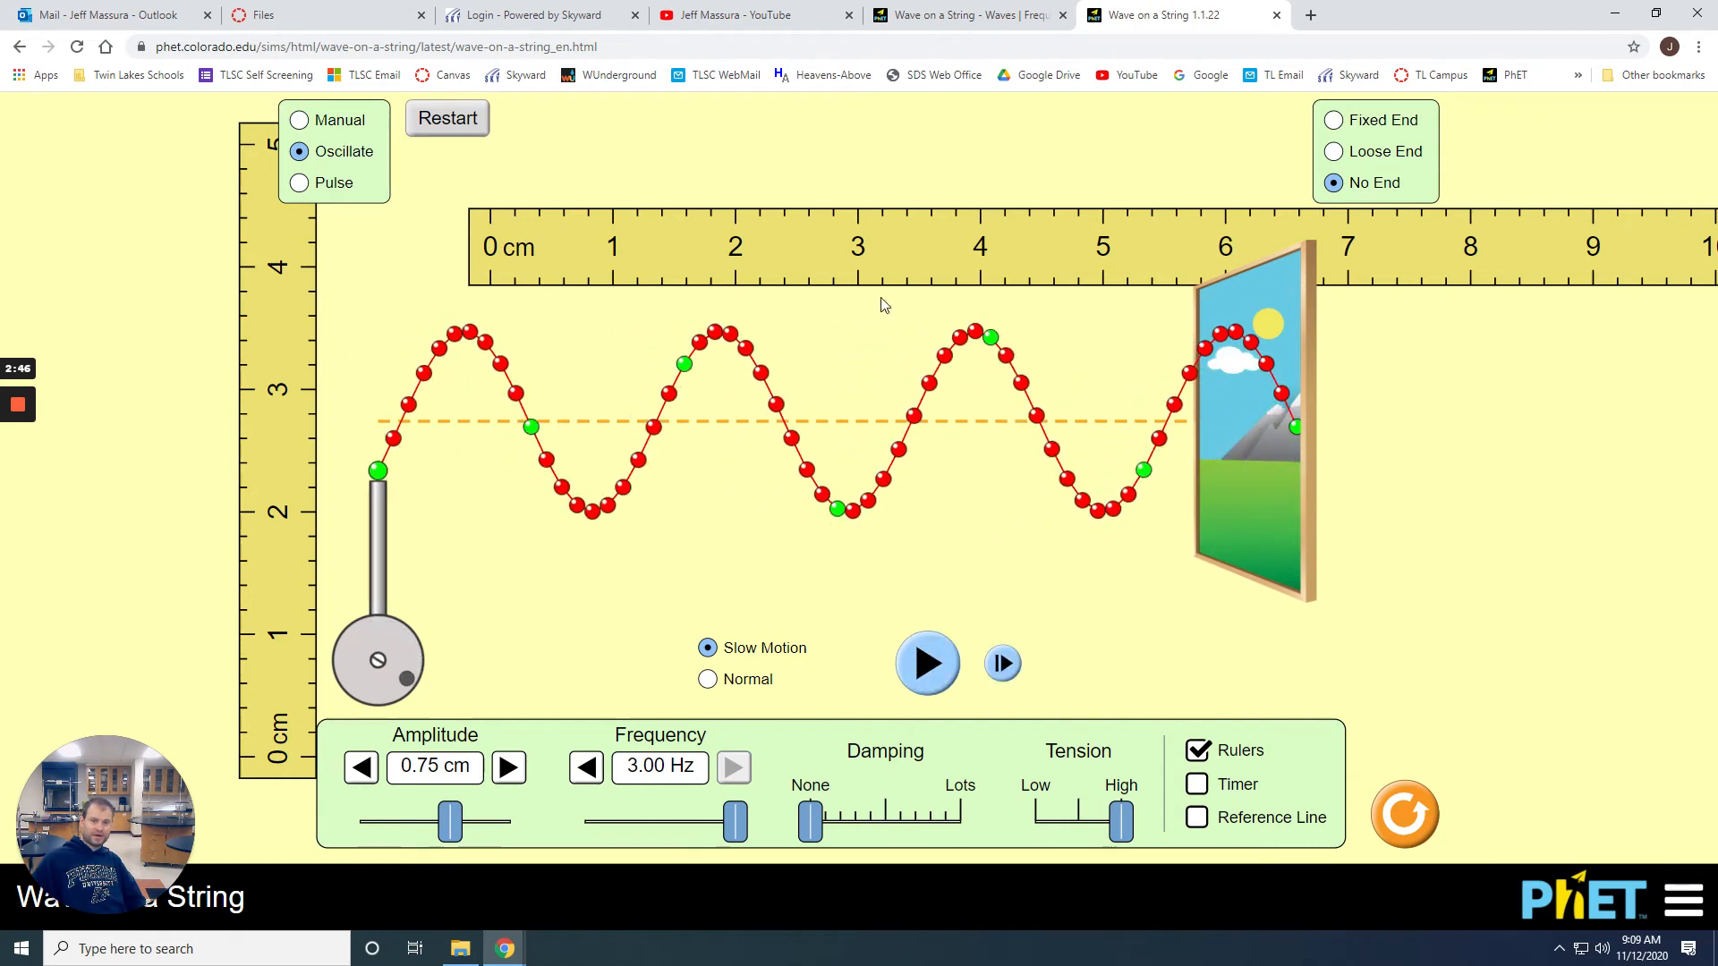
{"action": "left_click_drag", "start_coordinate": [922, 251], "coordinate": [902, 287]}
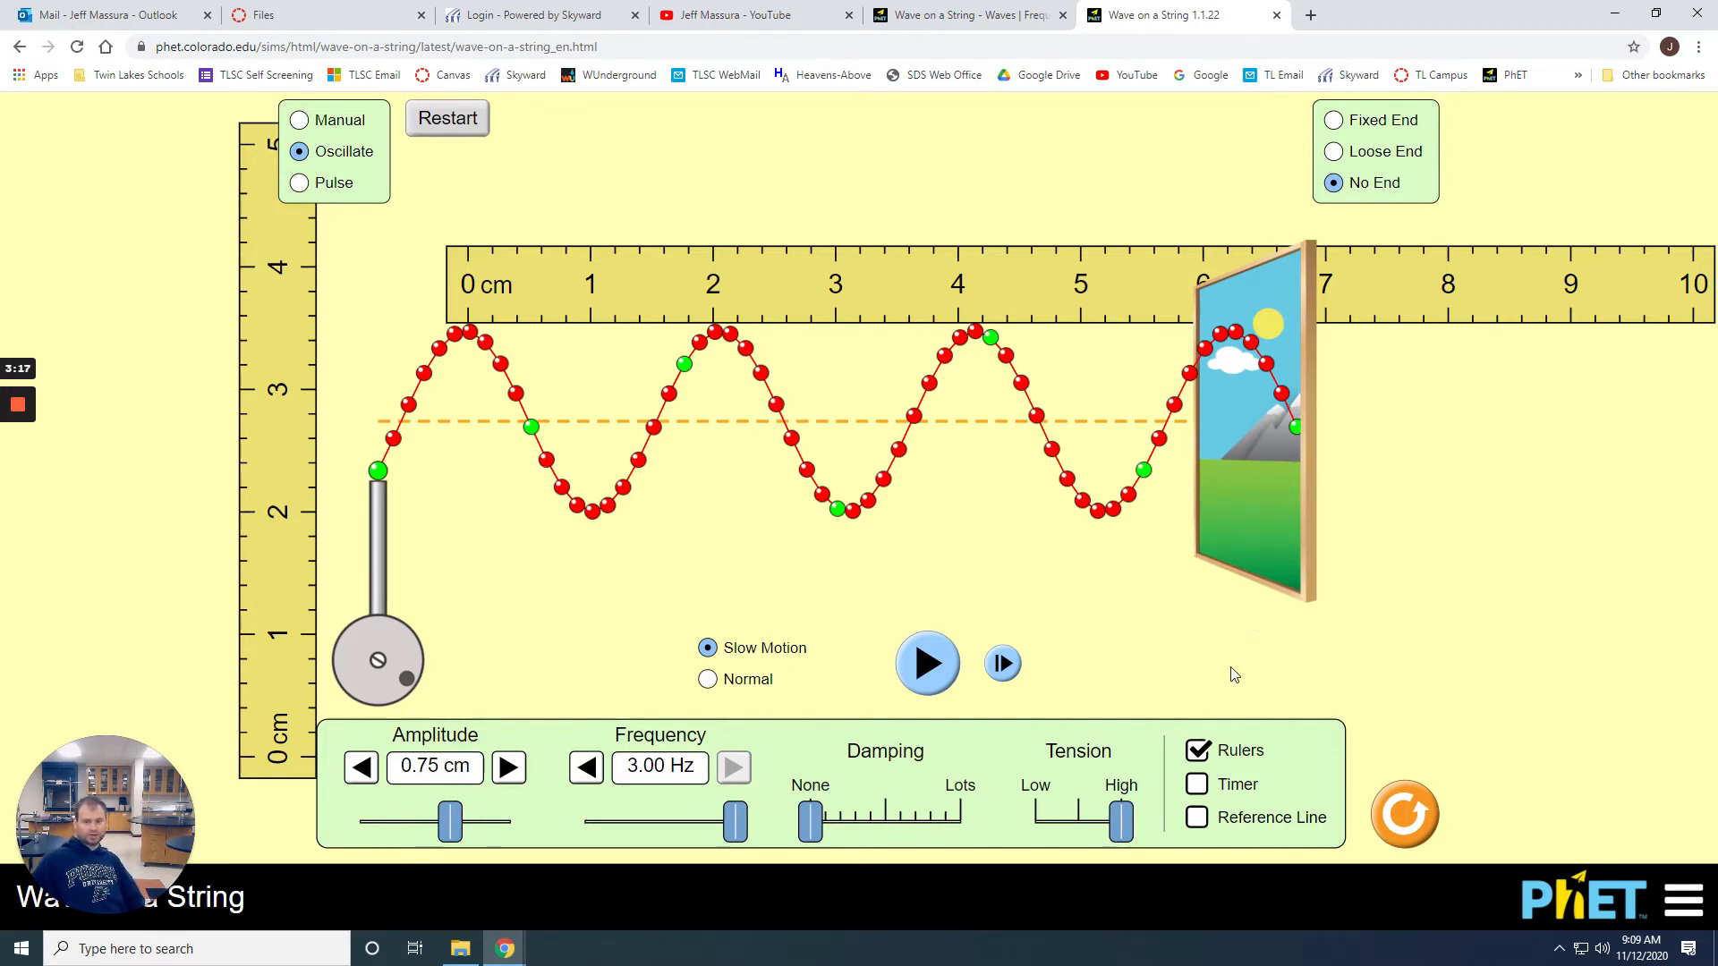
Show the timer and start it, running the wave for under a second before pausing.
{"action": "left_click", "coordinate": [1198, 786]}
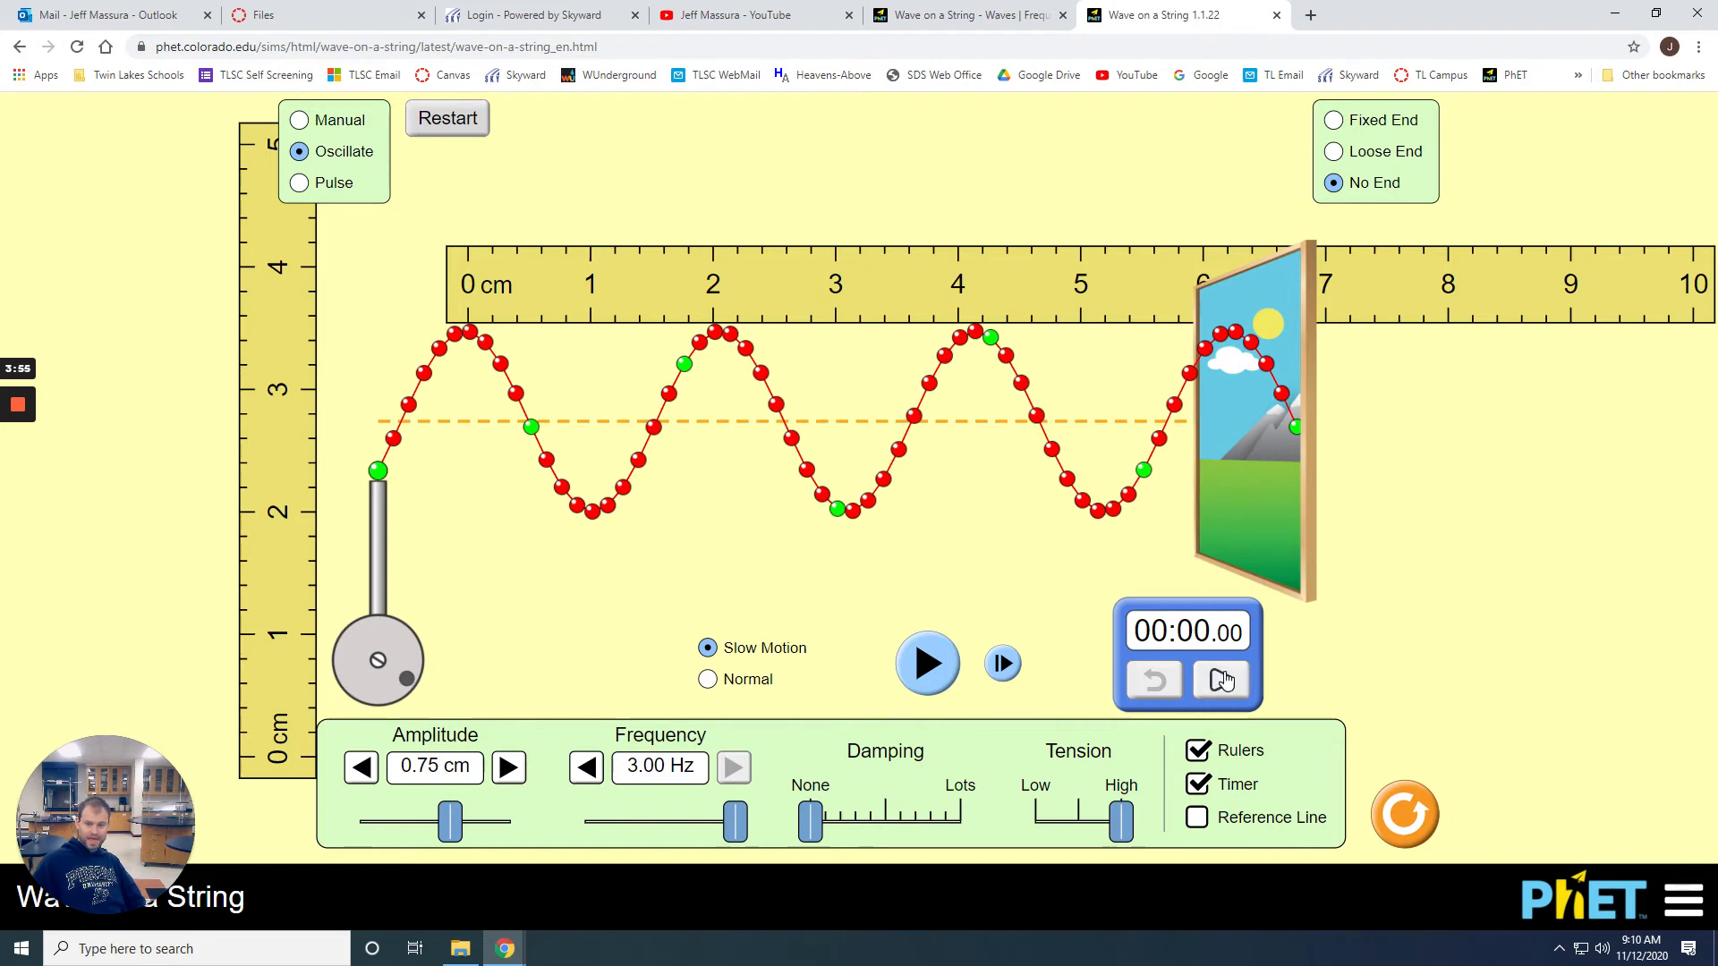
{"action": "left_click", "coordinate": [1223, 682]}
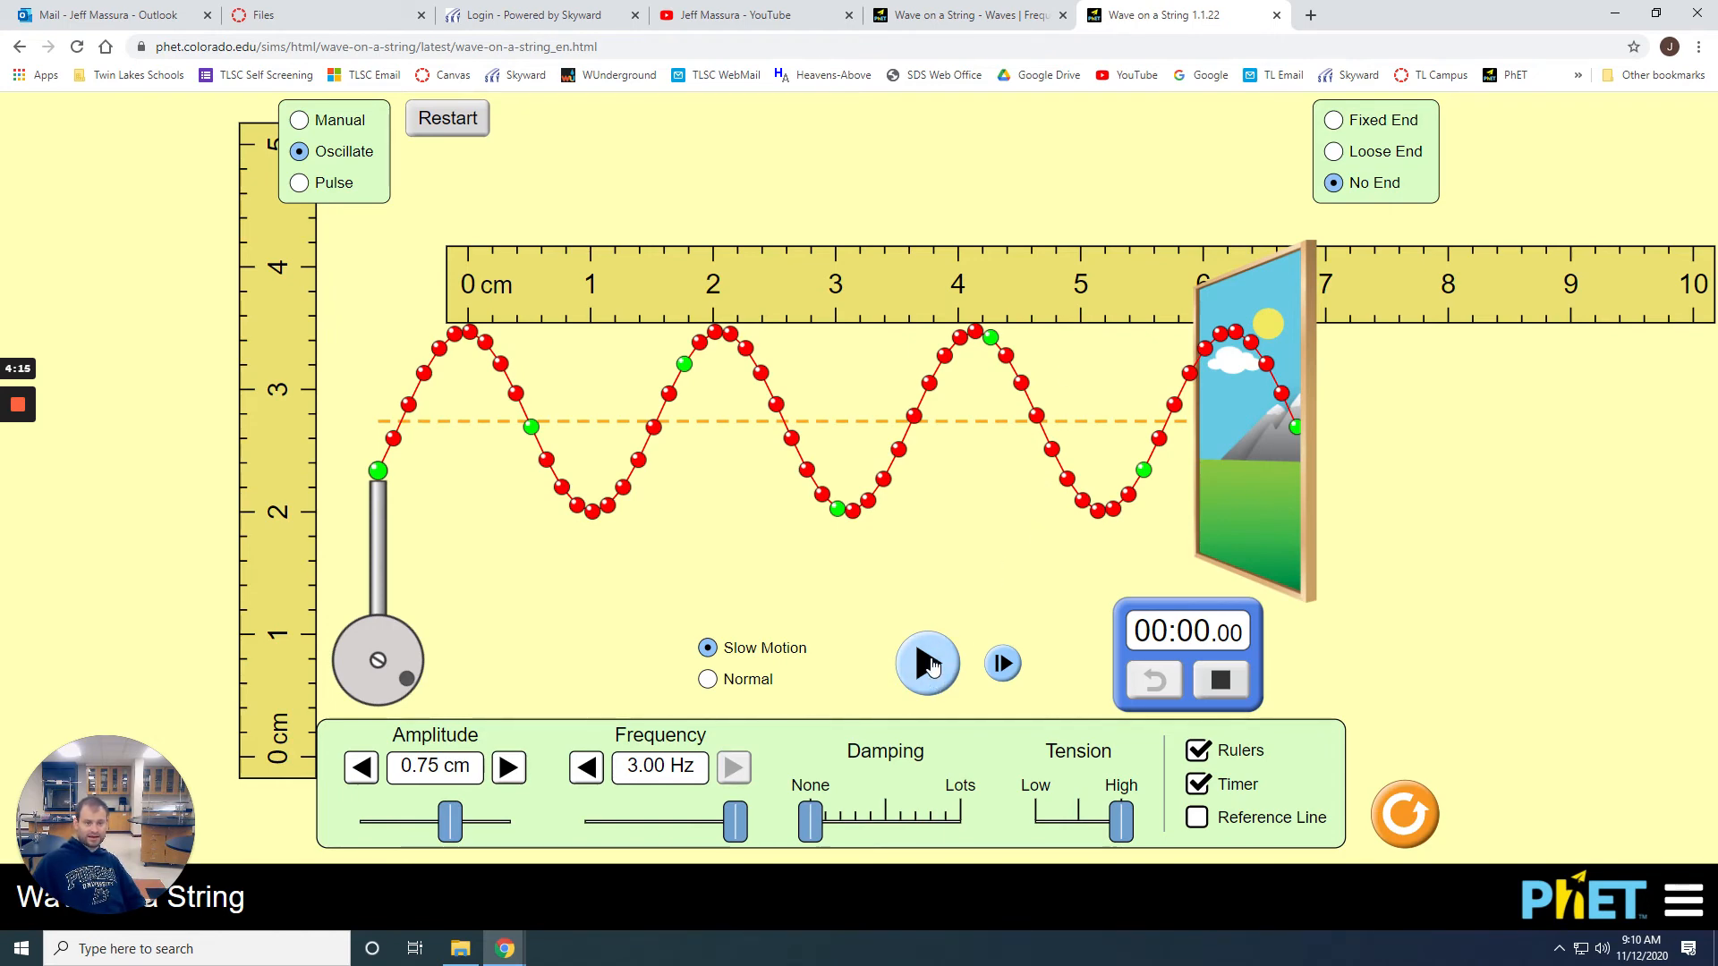
{"action": "left_click", "coordinate": [930, 664]}
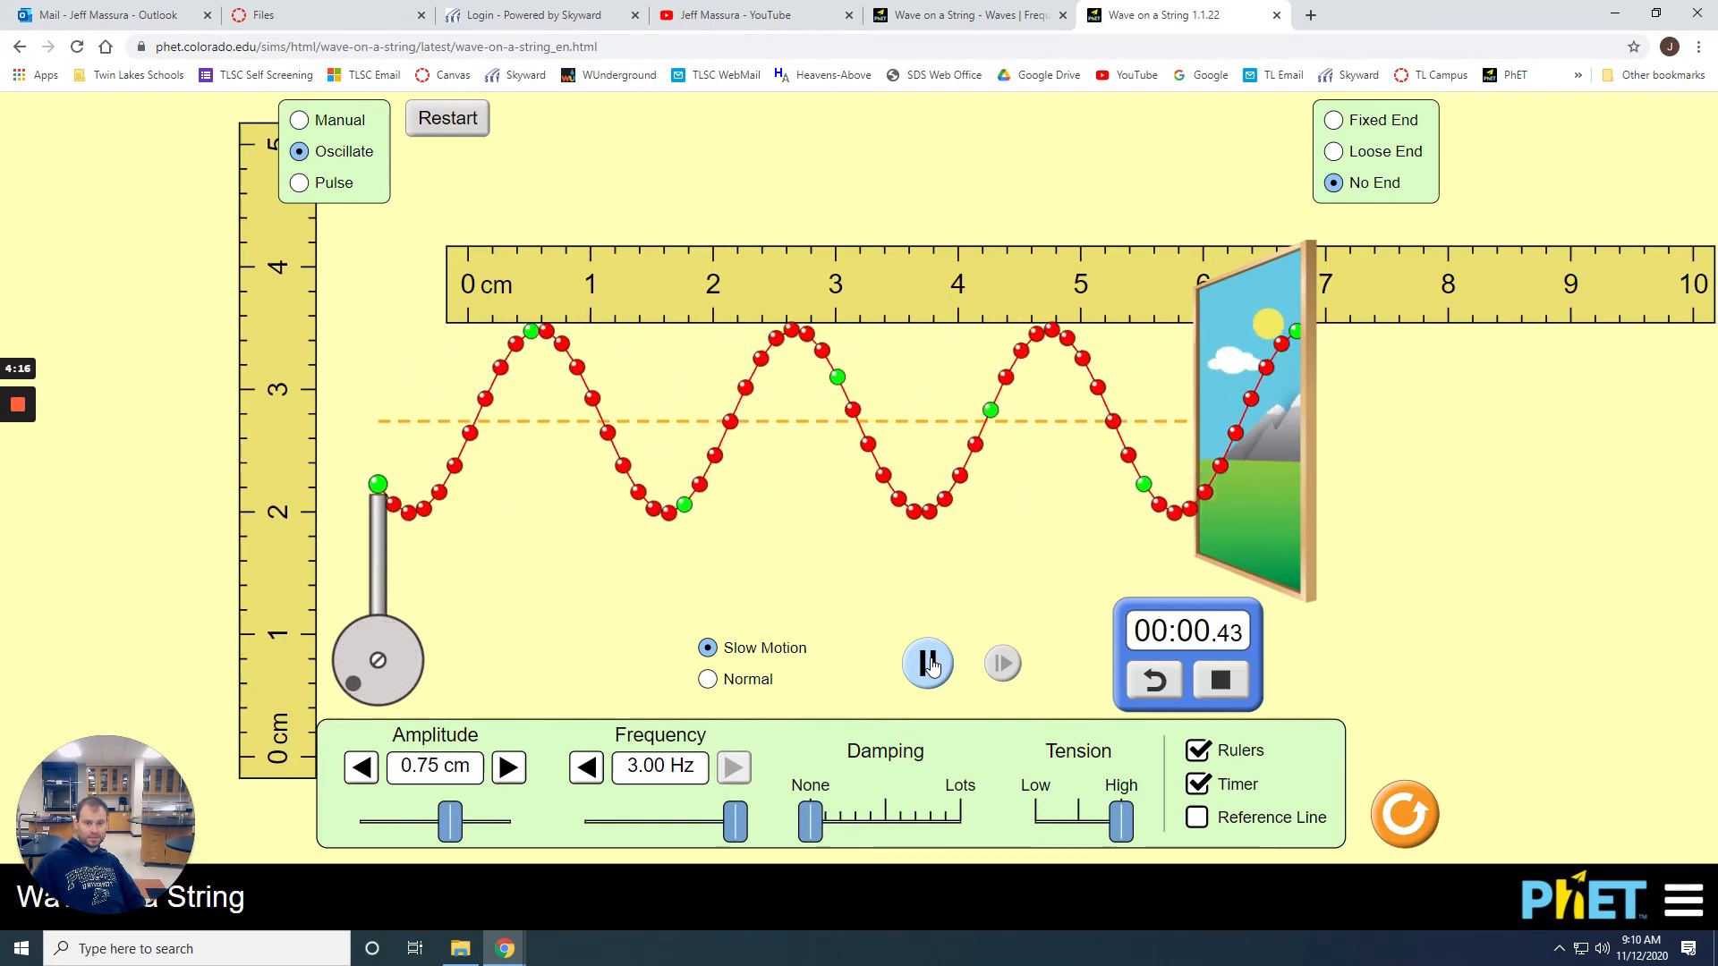
{"action": "left_click", "coordinate": [931, 664]}
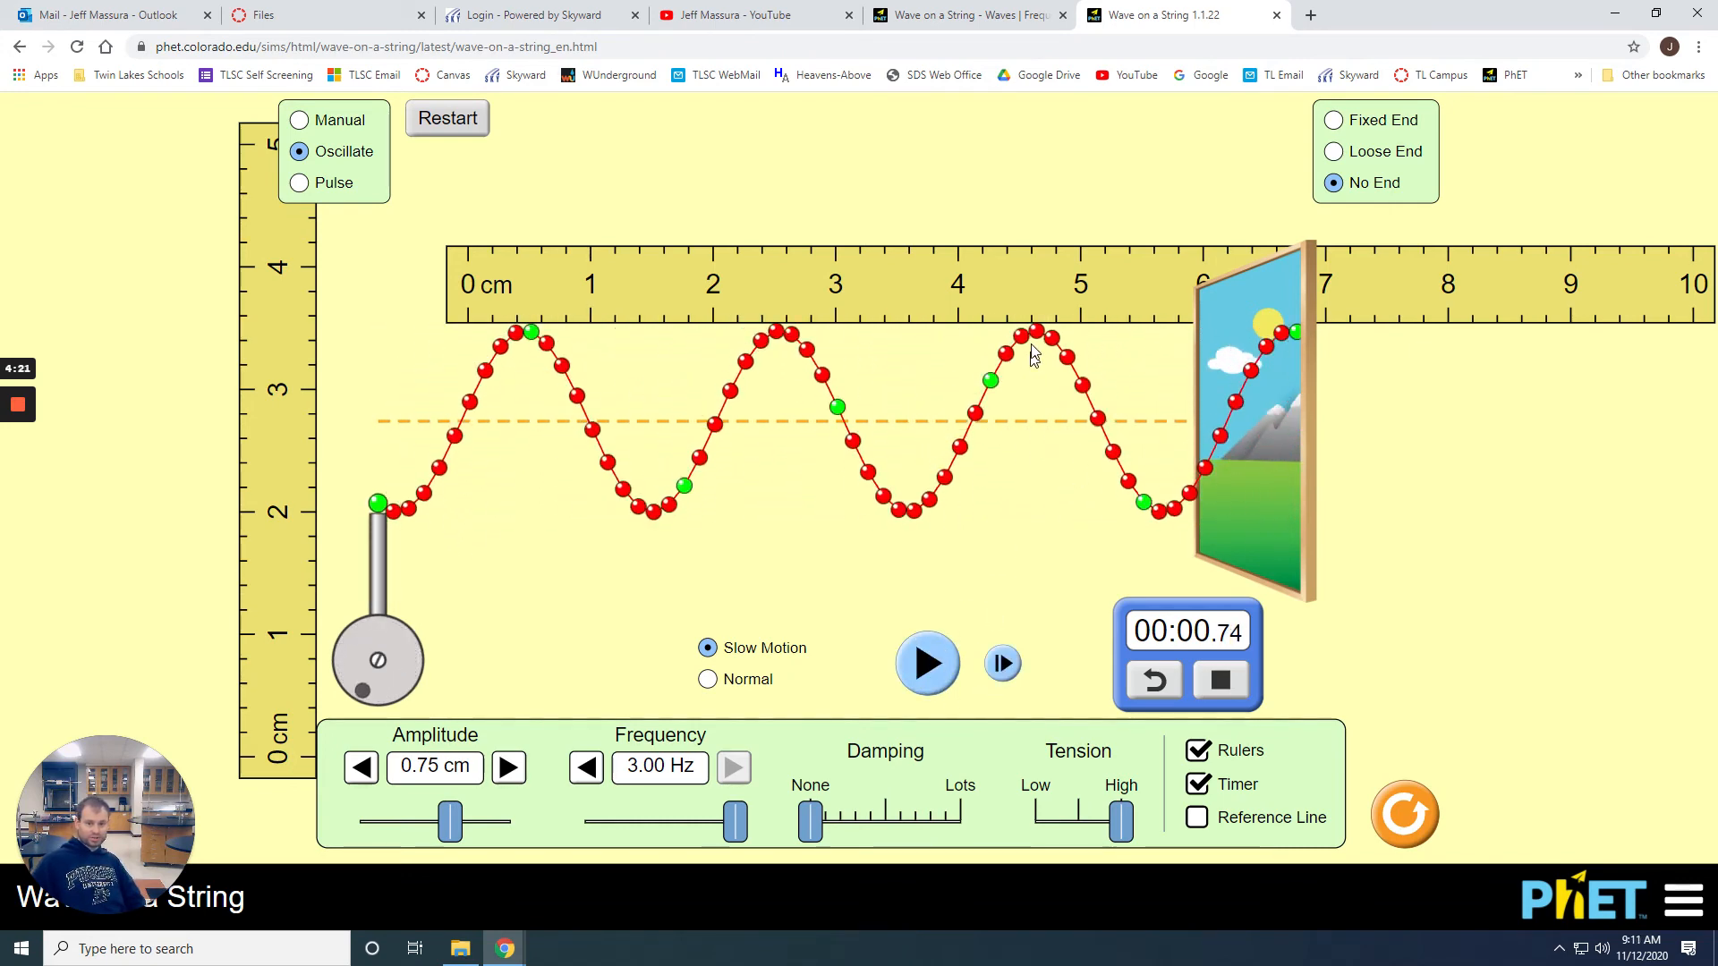
Advance the paused wave frame by frame with the timer active to follow the crests along the ruler.
{"action": "left_click", "coordinate": [1004, 664]}
{"action": "left_click", "coordinate": [1004, 665]}
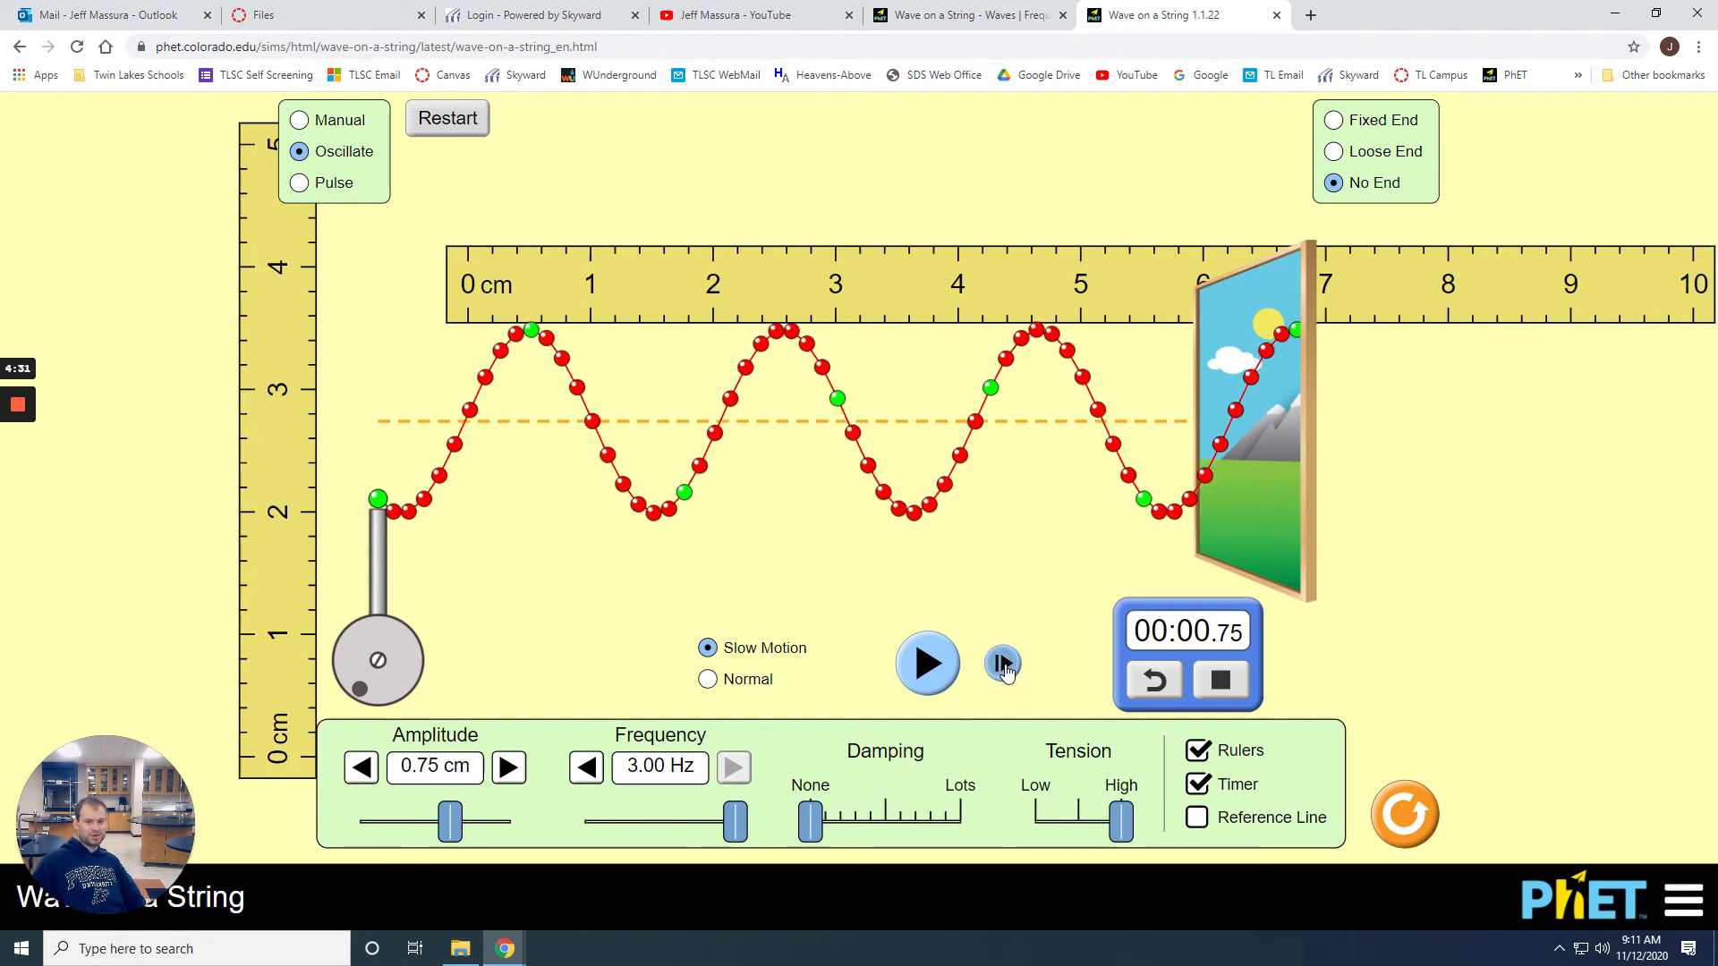
{"action": "left_click", "coordinate": [1004, 664]}
{"action": "left_click", "coordinate": [1004, 665]}
{"action": "left_click", "coordinate": [1003, 665]}
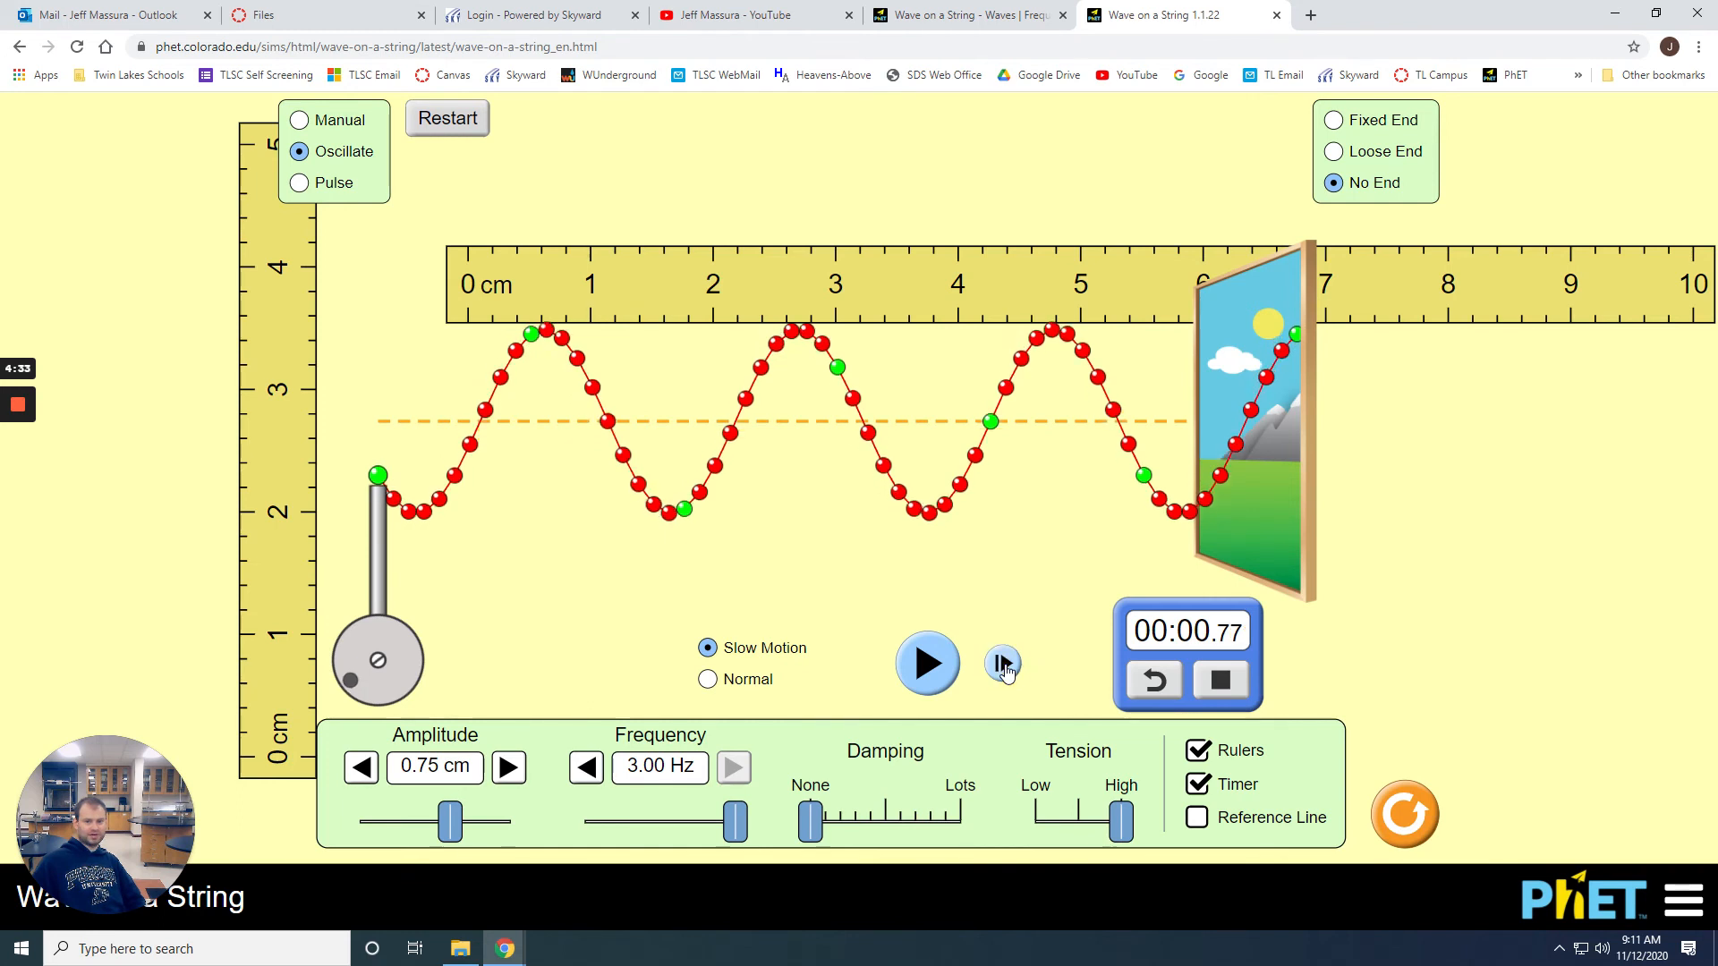
{"action": "left_click", "coordinate": [1004, 665]}
{"action": "left_click", "coordinate": [1003, 664]}
{"action": "left_click", "coordinate": [1003, 665]}
{"action": "left_click", "coordinate": [1003, 665]}
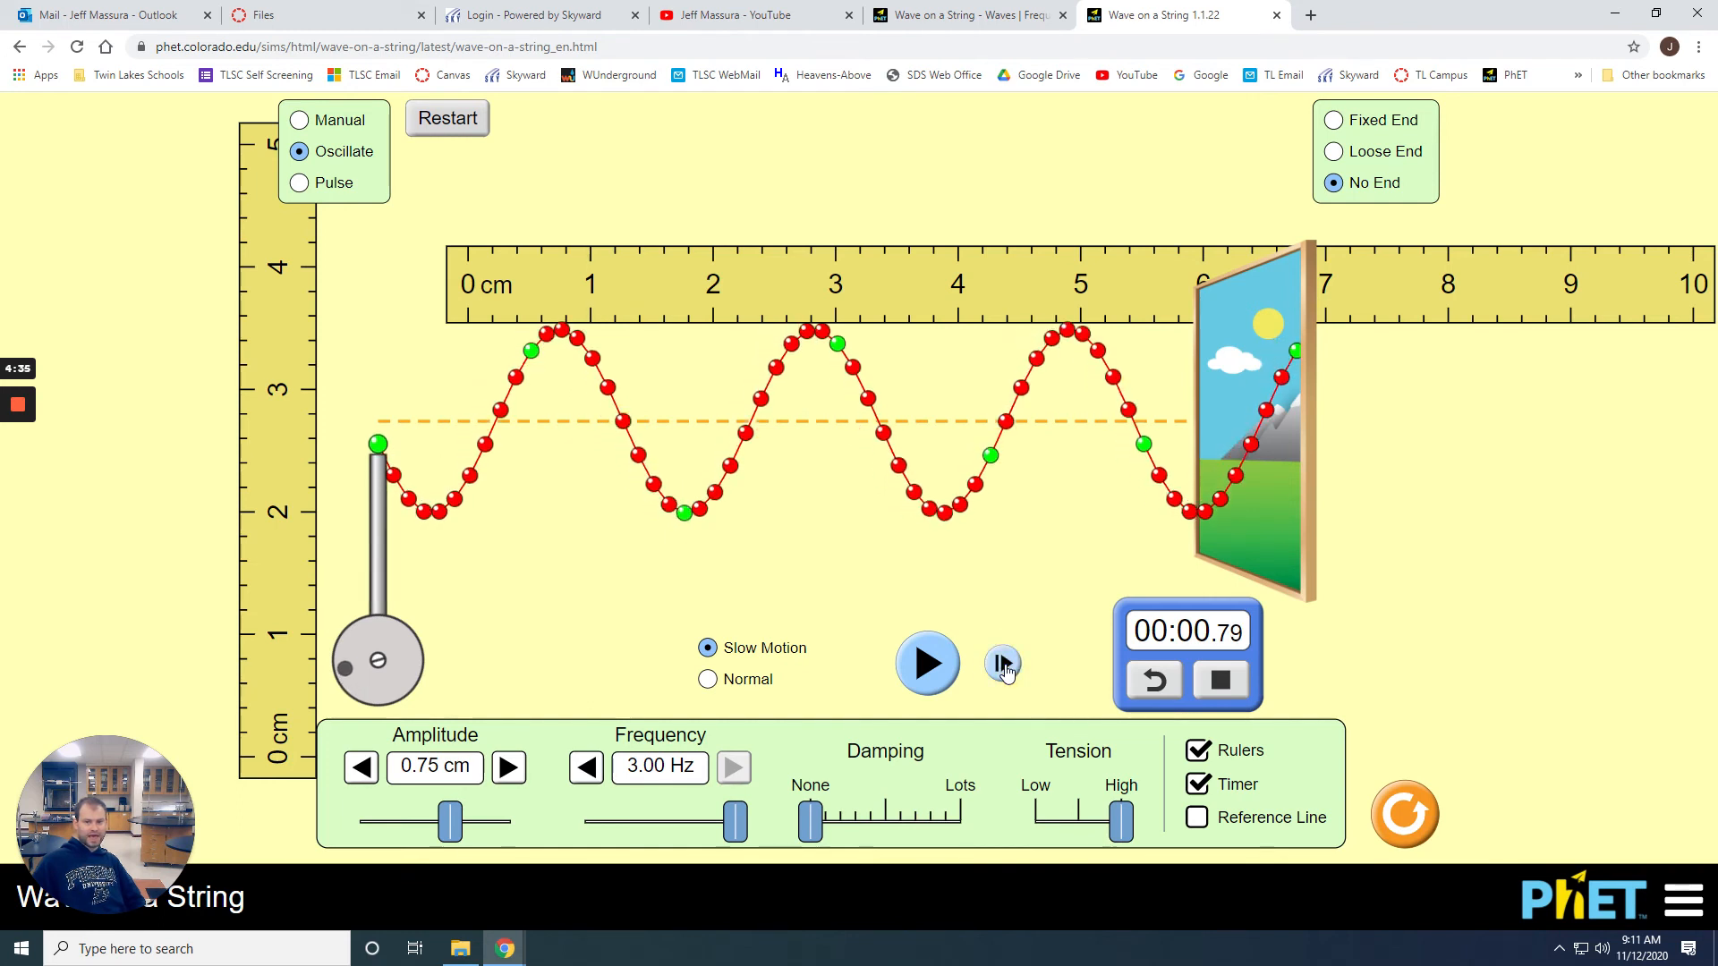
{"action": "left_click", "coordinate": [1004, 665]}
{"action": "left_click", "coordinate": [1004, 665]}
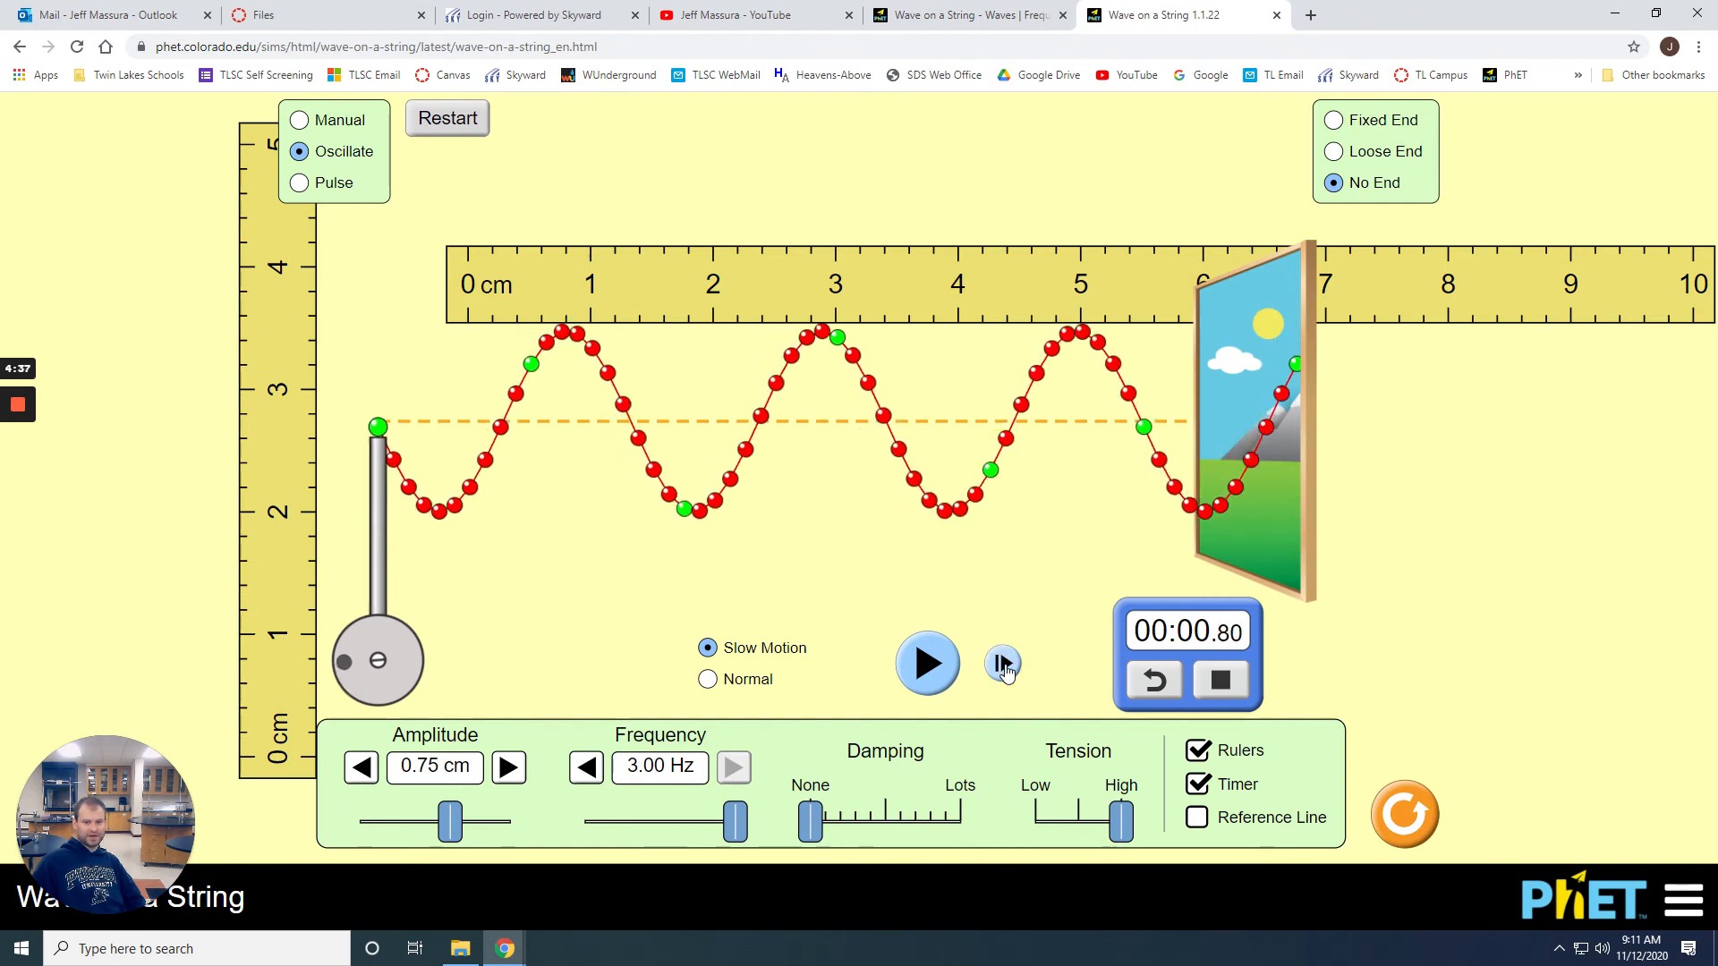